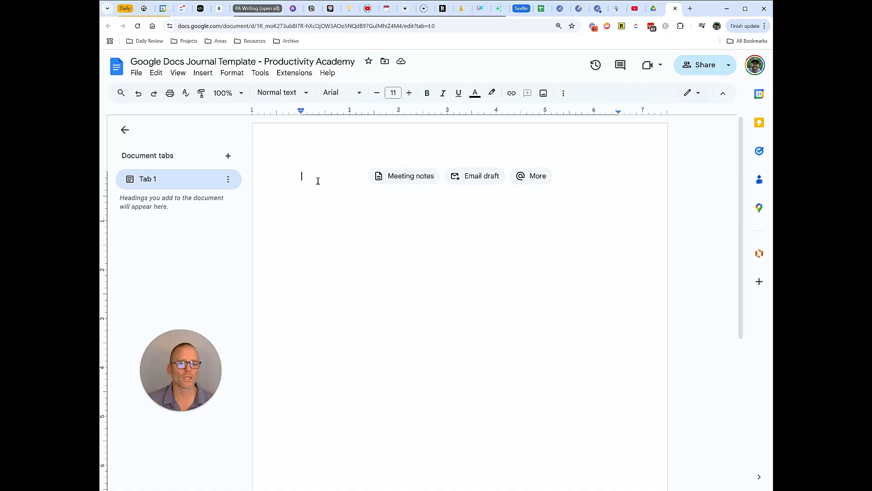
# Step: Type 'Week 1' at the top of the page and style it as Heading 2
pyautogui.write('Week 1')
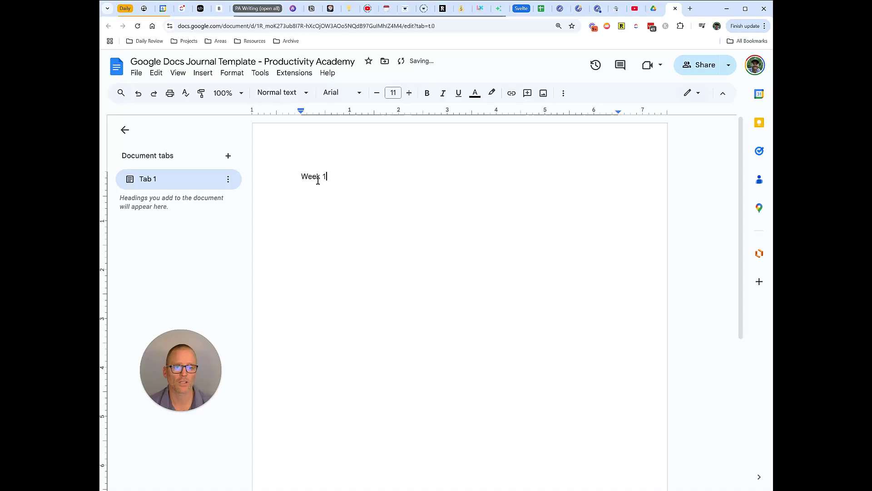
pyautogui.moveTo(340, 178); pyautogui.dragTo(295, 176)
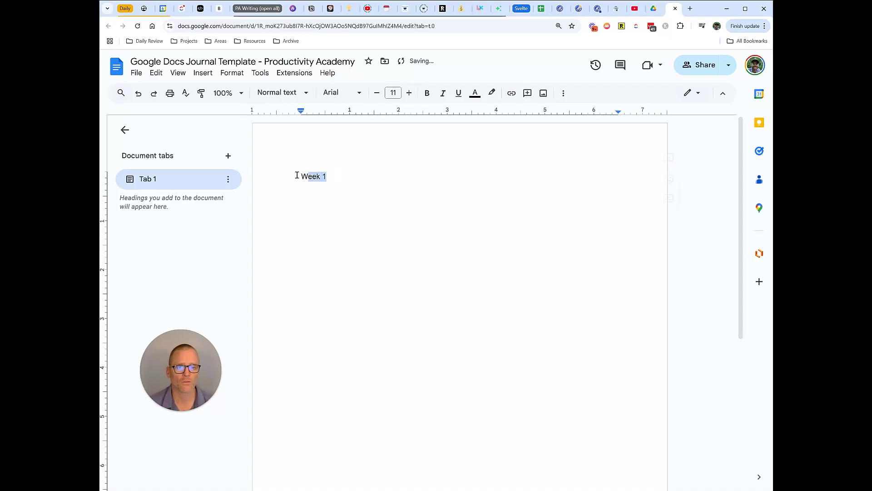
pyautogui.click(295, 93)
pyautogui.click(304, 268)
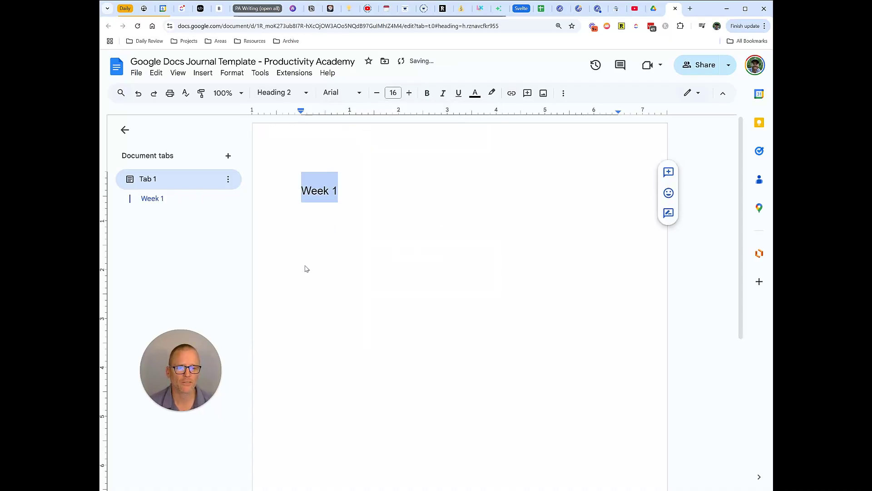
pyautogui.click(358, 192)
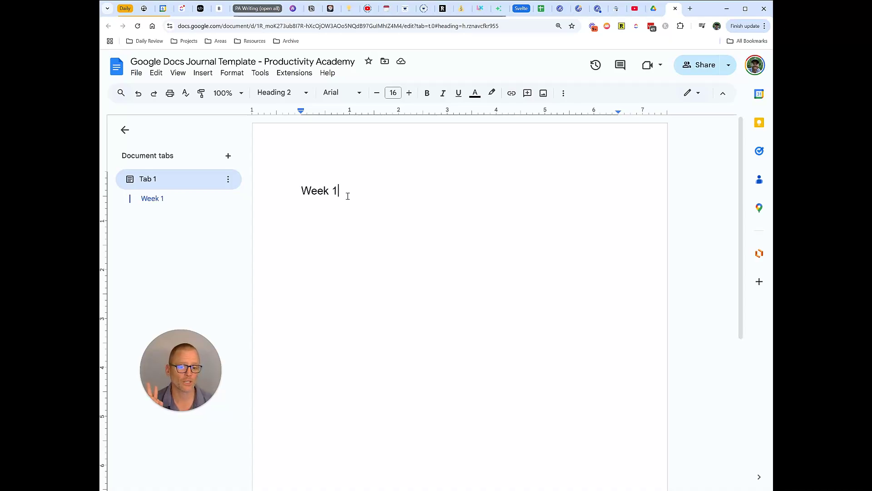
# Step: Add a 'Date: 6 November' line and an 'Entry:' line with placeholder text under Week 1
pyautogui.press('Return')
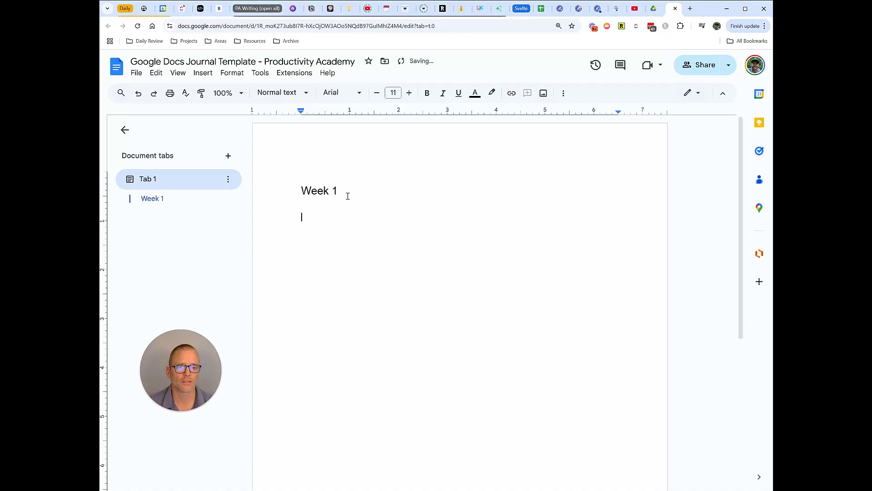
pyautogui.write('D')
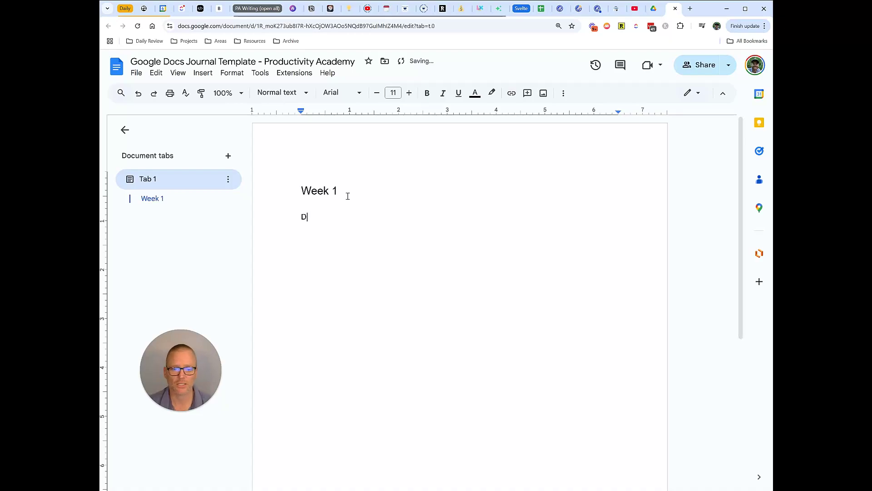
pyautogui.write('ate: ')
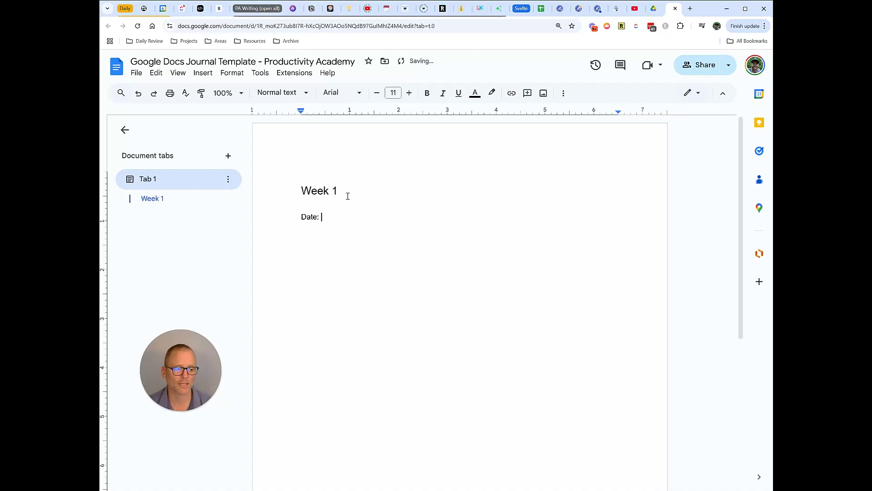
pyautogui.write('6 November')
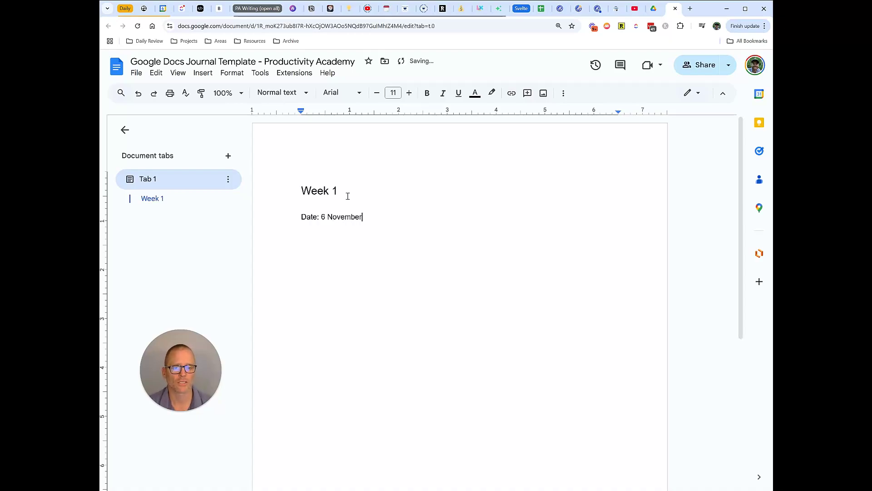
pyautogui.press('Return')
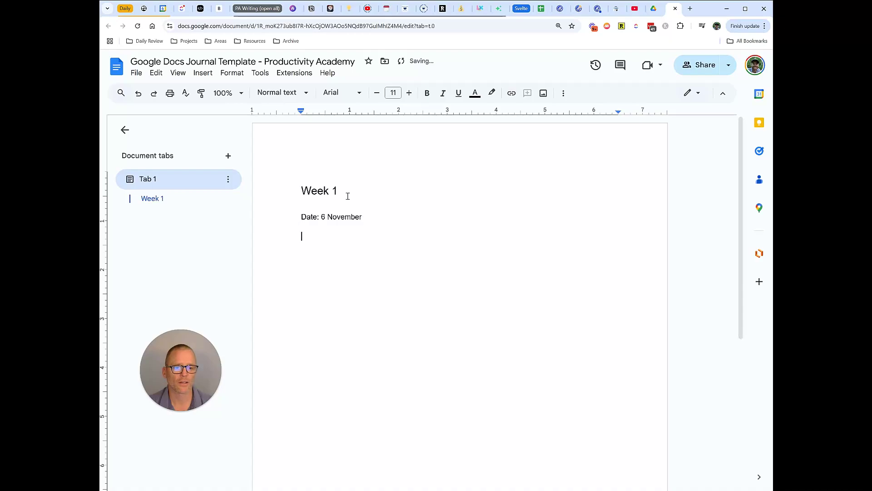
pyautogui.write('Entry')
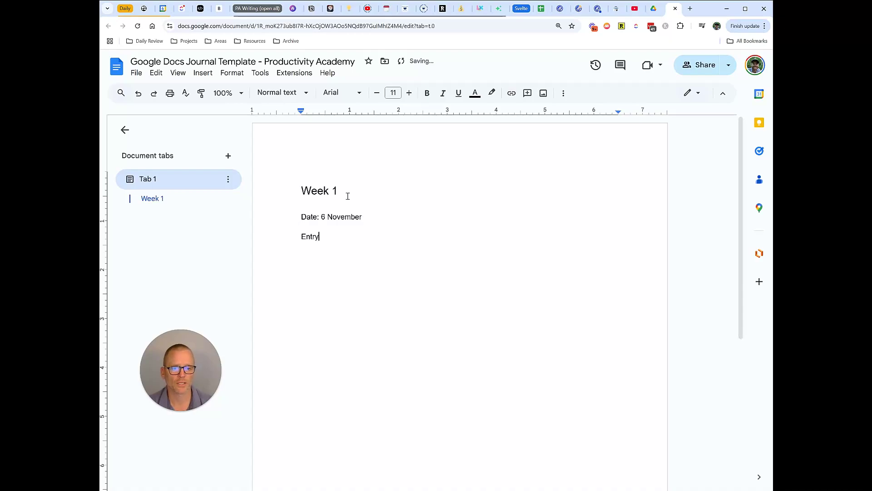
pyautogui.write(': ')
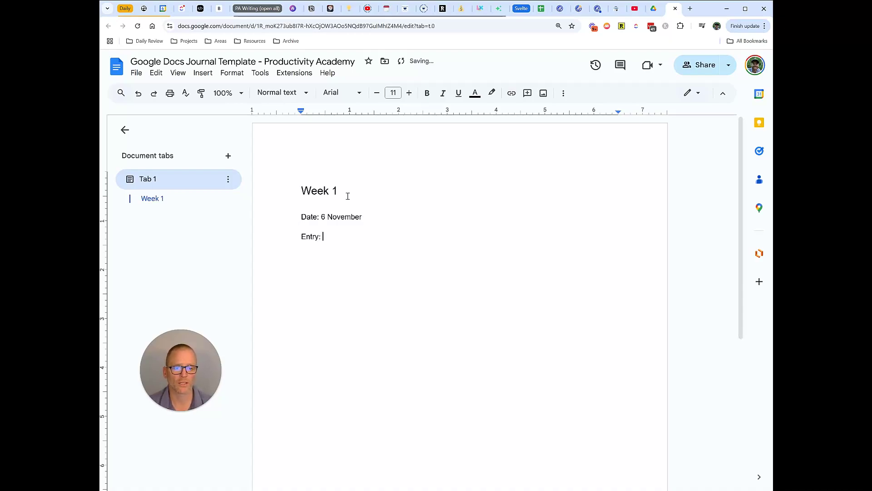
pyautogui.write('asdfasdflk;jasdl;kfjasl;kdfjas;lkdfja;slkdfj')
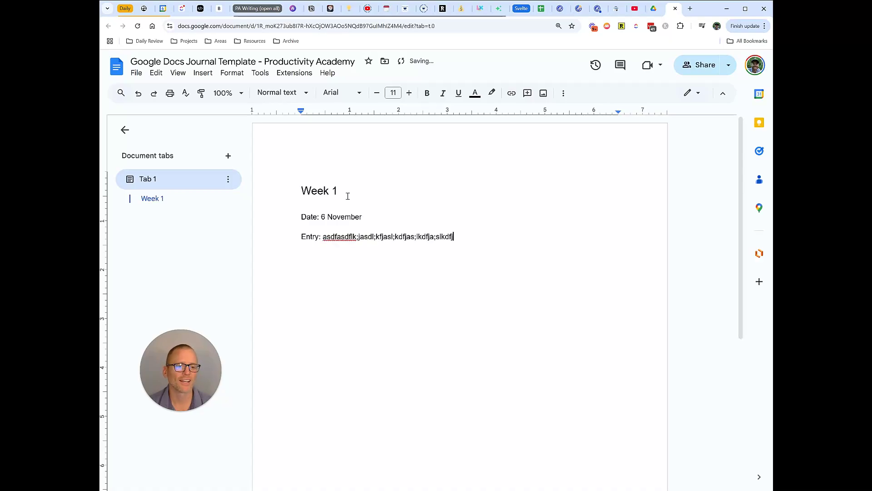
pyautogui.write('as;dlfkjasd;flkjasdf')
pyautogui.press('Return')
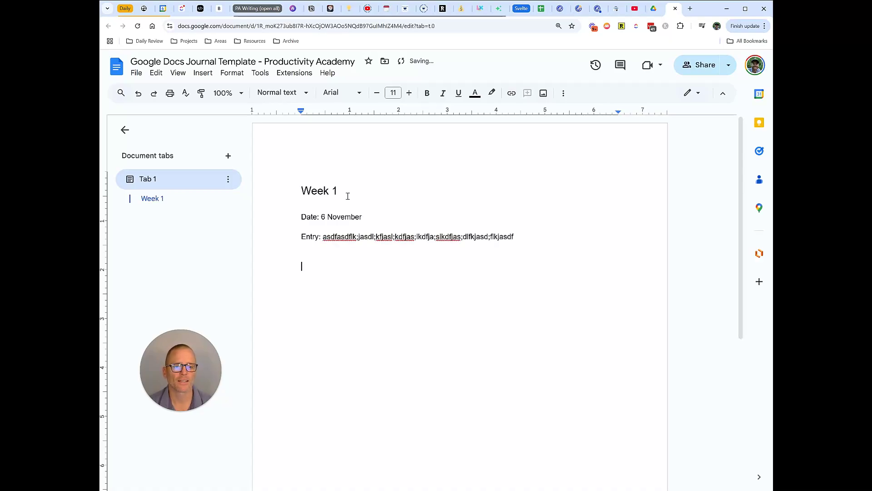
# Step: Add a second block with 'Date: 7 November' and a placeholder 'Entry:' line
pyautogui.write('Date 7')
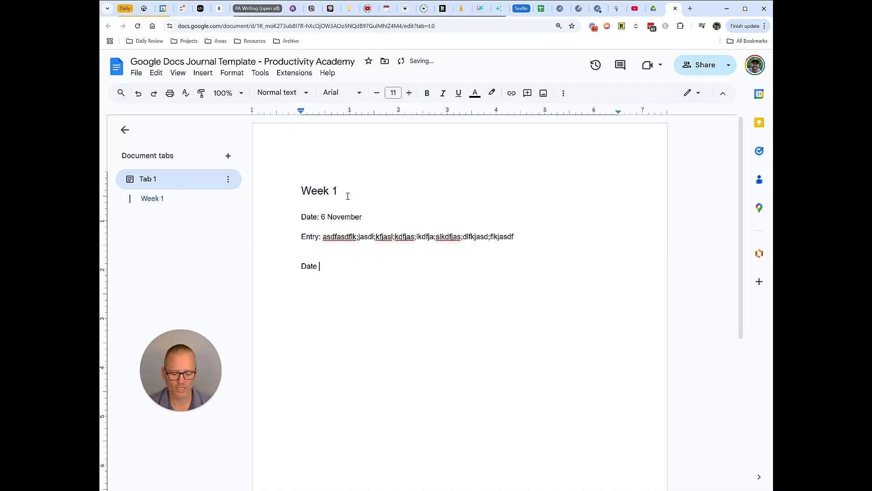
pyautogui.press('BackSpace')
pyautogui.press('BackSpace')
pyautogui.write(': ')
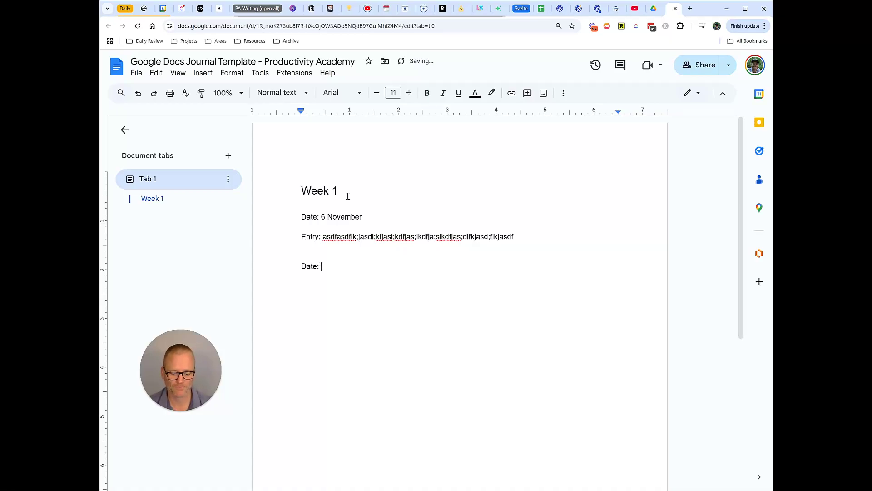
pyautogui.write('7 November')
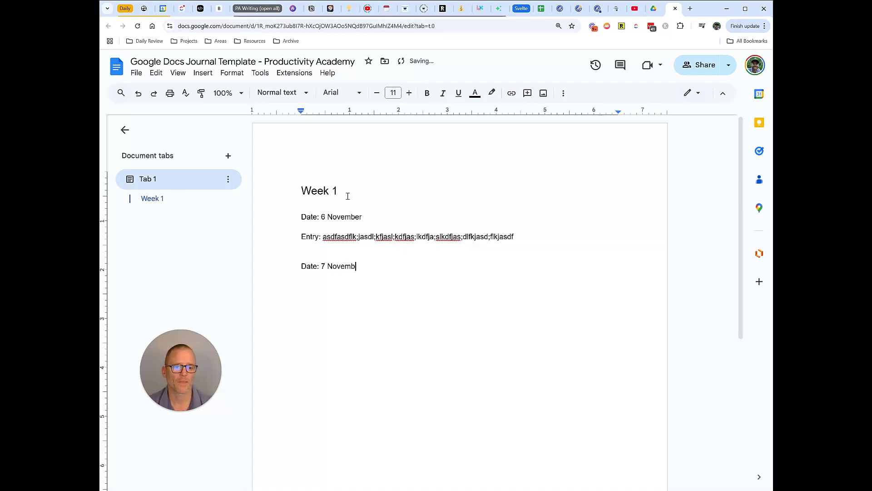
pyautogui.press('Return')
pyautogui.write('Entry')
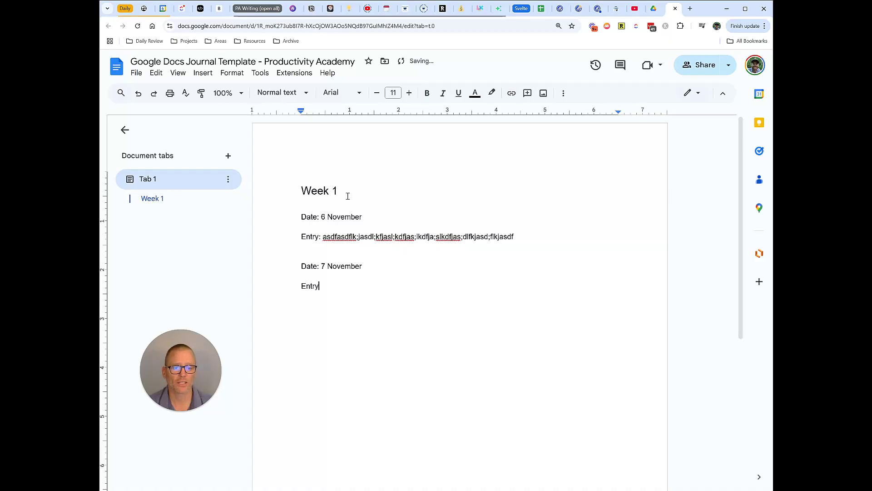
pyautogui.write(': al;ksjdfl;askdfja;slkdfja;sldkfjasd;lkfjsad')
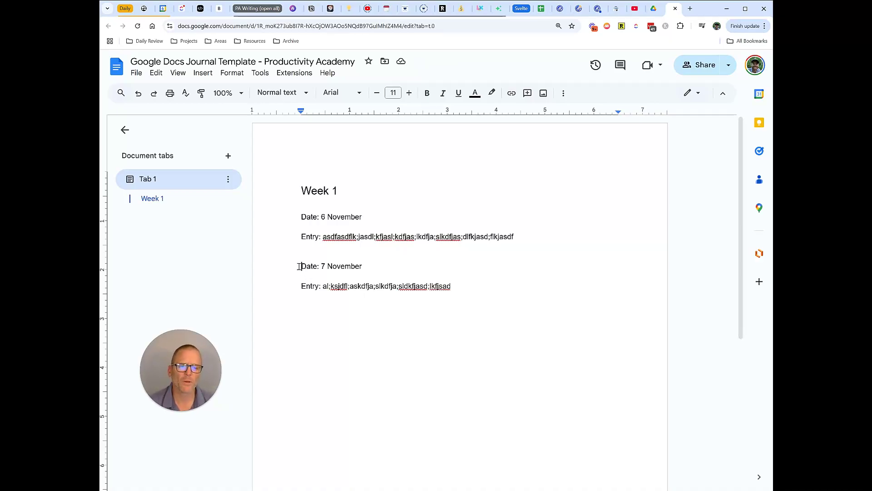
# Step: Delete the 'Entry:' label from the 7 November block
pyautogui.moveTo(299, 266); pyautogui.dragTo(361, 268)
pyautogui.moveTo(307, 286)
pyautogui.mouseDown()
pyautogui.moveTo(332, 285)
pyautogui.moveTo(293, 280)
pyautogui.mouseUp()
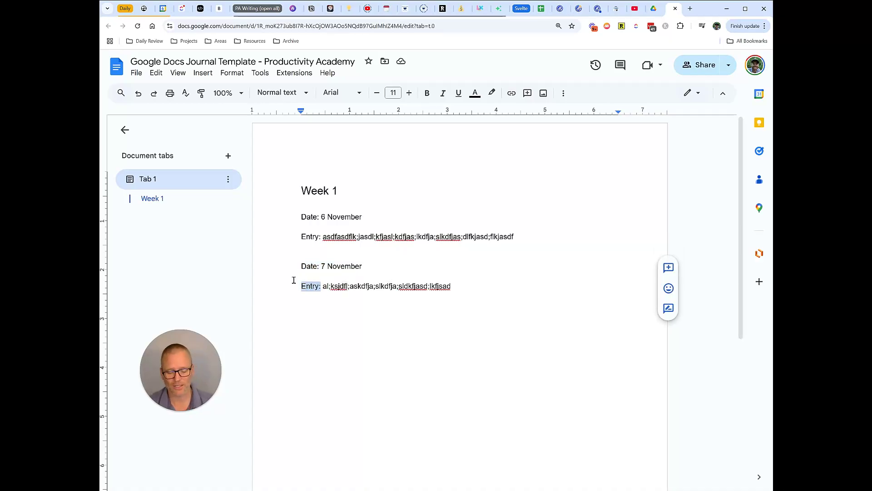
pyautogui.press('Delete')
pyautogui.press('Delete')
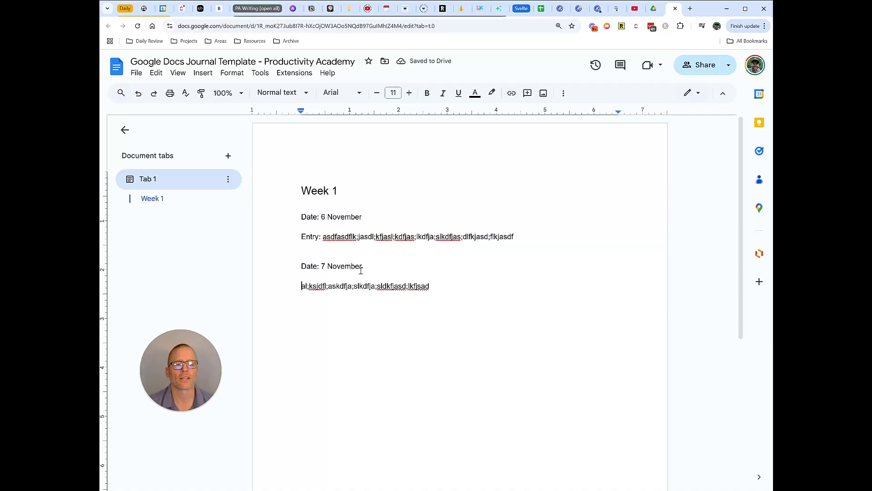
pyautogui.moveTo(301, 264); pyautogui.dragTo(349, 268)
pyautogui.click(323, 267)
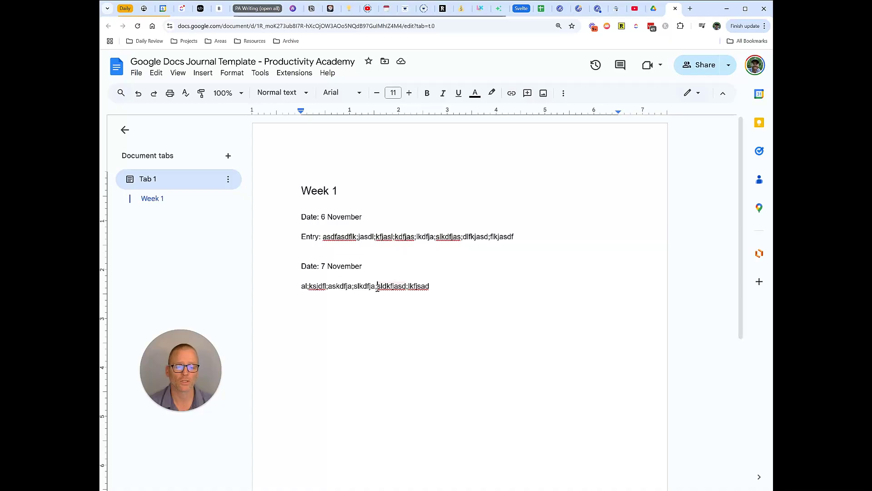
# Step: Add '6 November to 13 November' to the heading, then remove it so it reads 'Week 1'
pyautogui.click(351, 191)
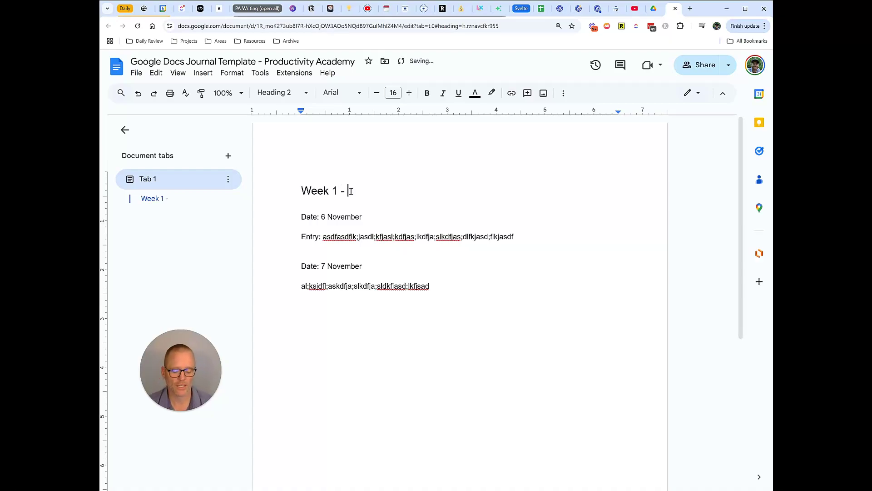
pyautogui.write('6 Novemb')
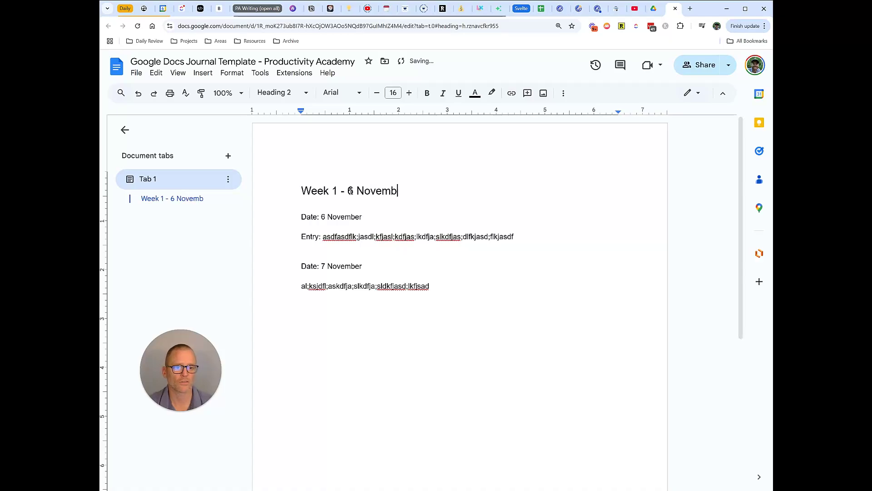
pyautogui.write('er to ')
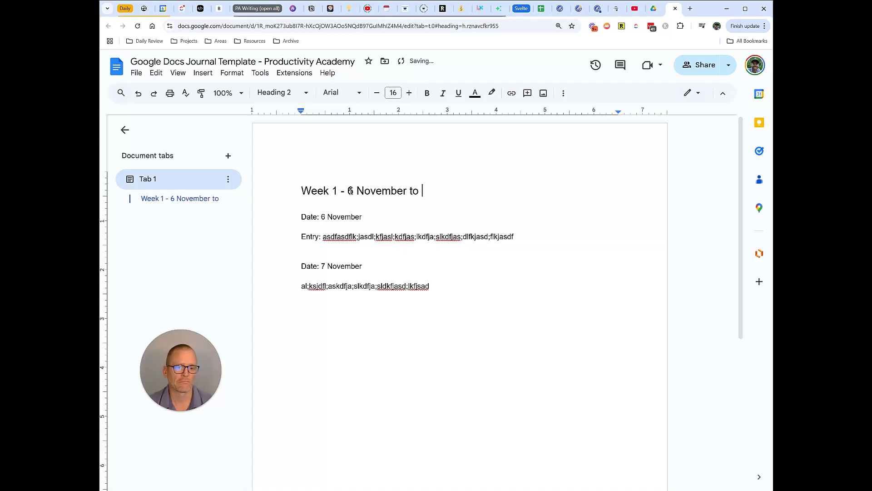
pyautogui.write('13 November')
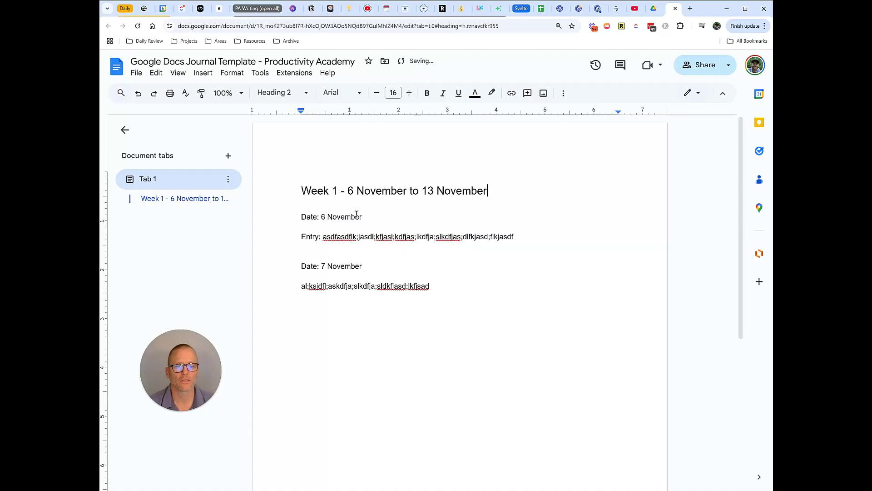
pyautogui.moveTo(362, 217); pyautogui.dragTo(279, 218)
pyautogui.click(313, 242)
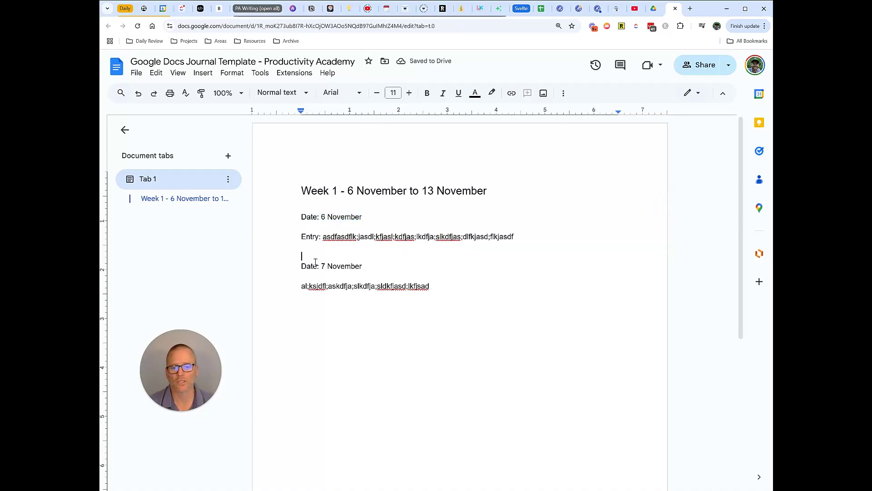
pyautogui.moveTo(487, 191); pyautogui.dragTo(342, 194)
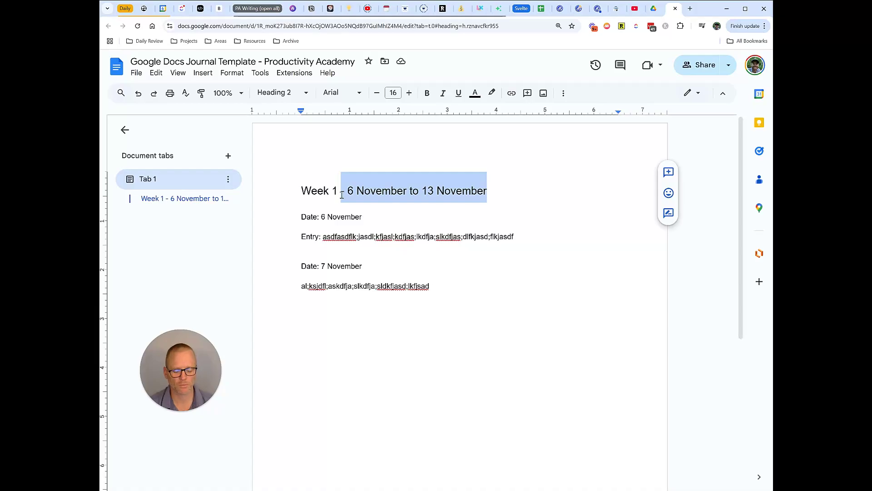
pyautogui.press('BackSpace')
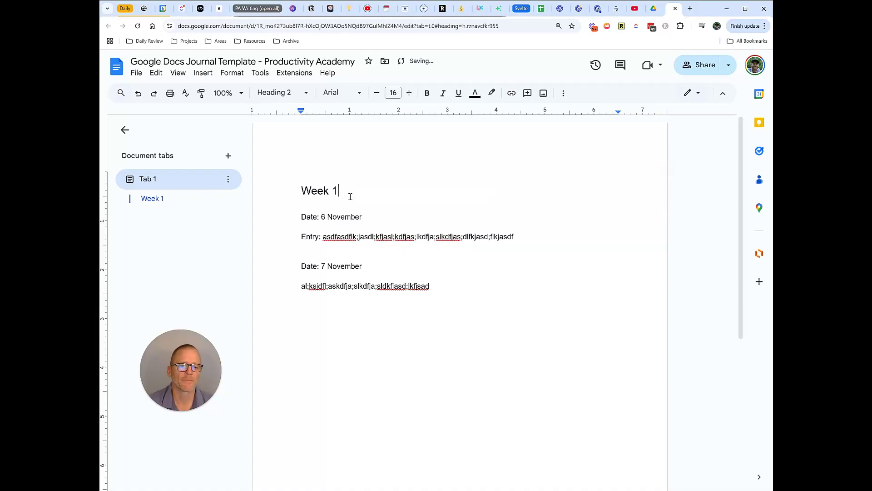
# Step: Add a 'Week 2' Heading 2 below the last entry
pyautogui.click(471, 292)
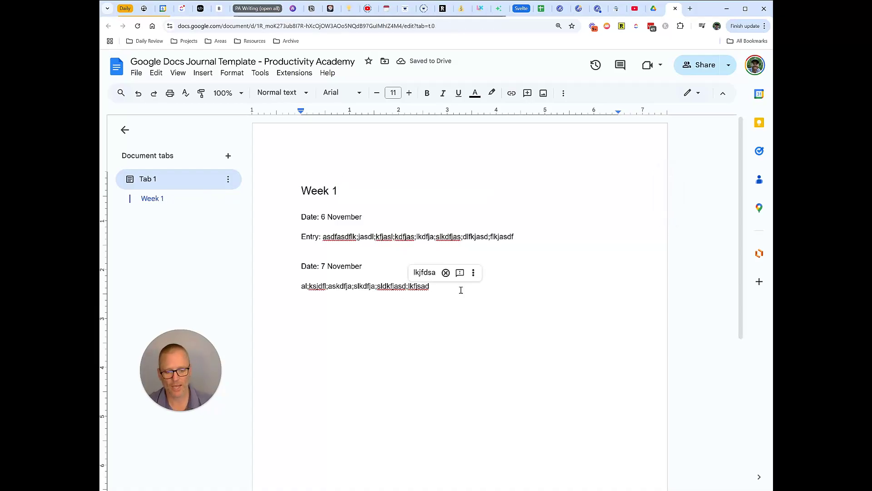
pyautogui.press('Return')
pyautogui.write('Week 2')
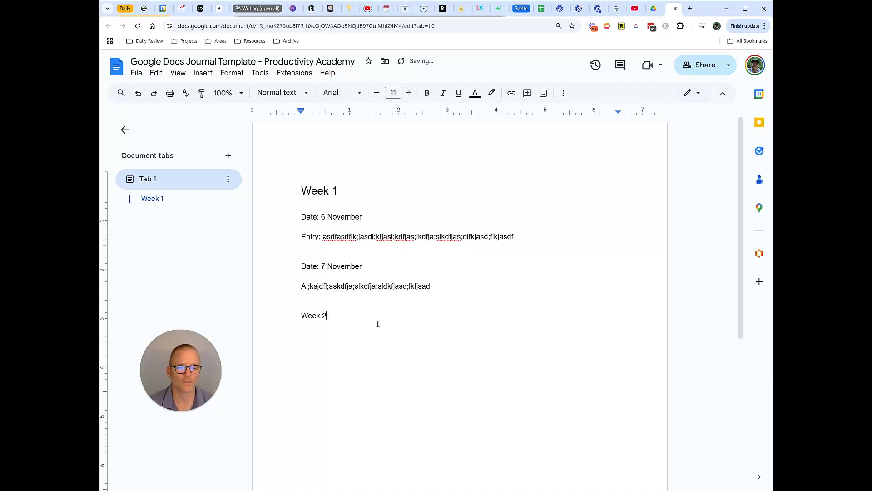
pyautogui.moveTo(327, 318); pyautogui.dragTo(298, 296)
pyautogui.click(299, 92)
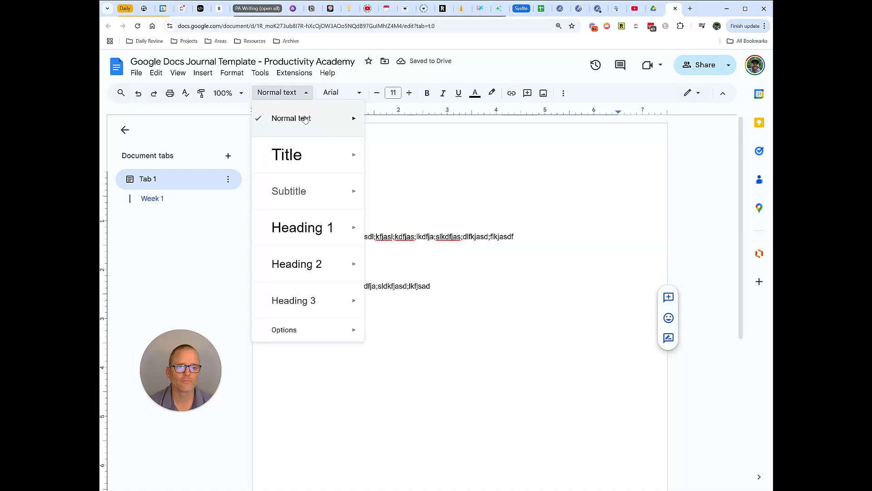
pyautogui.click(309, 257)
pyautogui.click(365, 335)
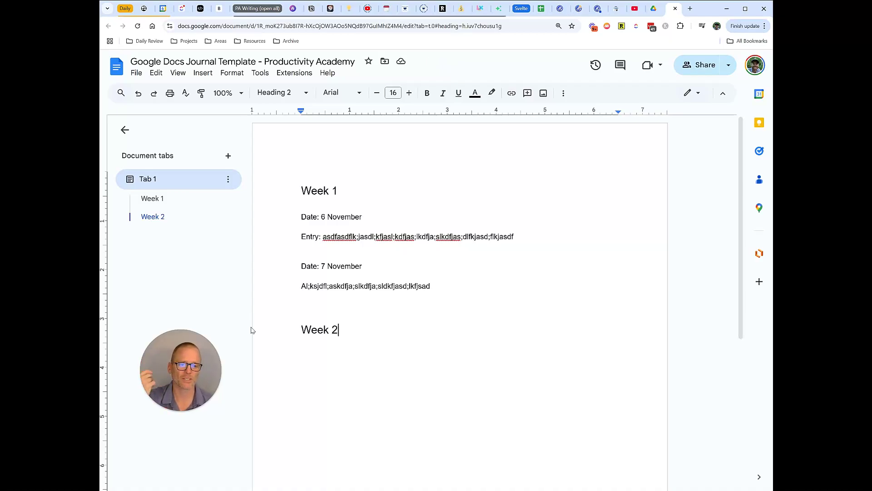
# Step: Delete the bottom Week 2 heading and type 'Week 2' on a new line above Week 1
pyautogui.moveTo(347, 328); pyautogui.dragTo(290, 327)
pyautogui.press('BackSpace')
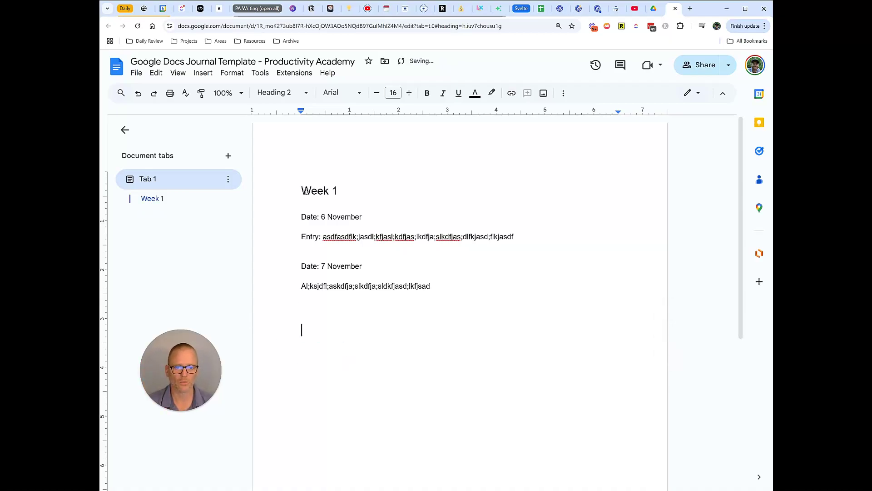
pyautogui.click(302, 190)
pyautogui.press('Return')
pyautogui.press('Up')
pyautogui.write('Week 2')
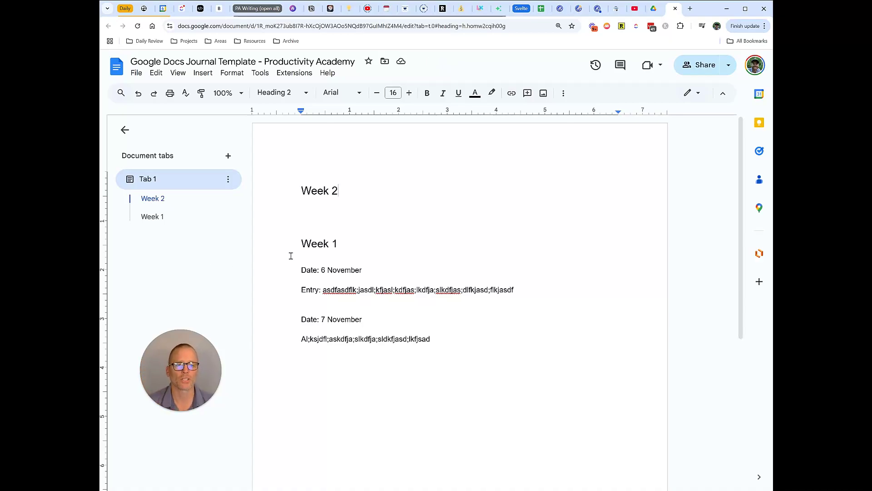
# Step: Type 'Date:' and 'Entry:' labels on separate lines under Week 2
pyautogui.click(312, 218)
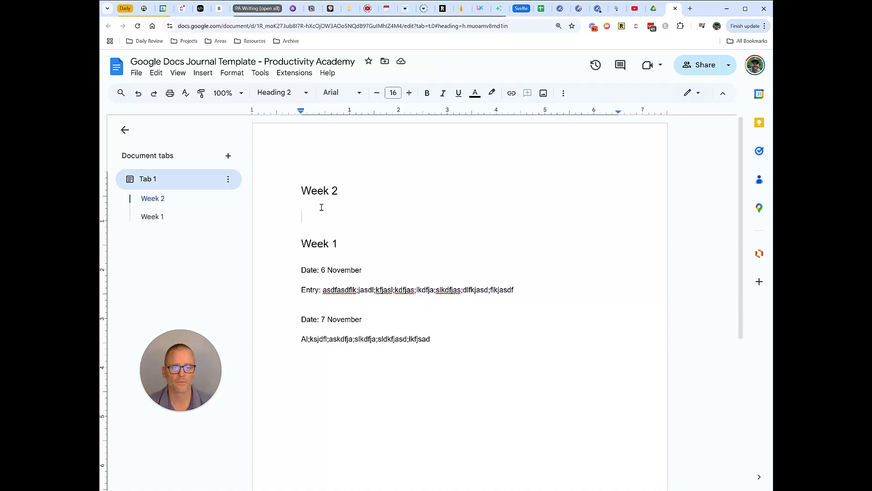
pyautogui.write('Date')
pyautogui.press('BackSpace')
pyautogui.press('BackSpace')
pyautogui.press('BackSpace')
pyautogui.press('BackSpace')
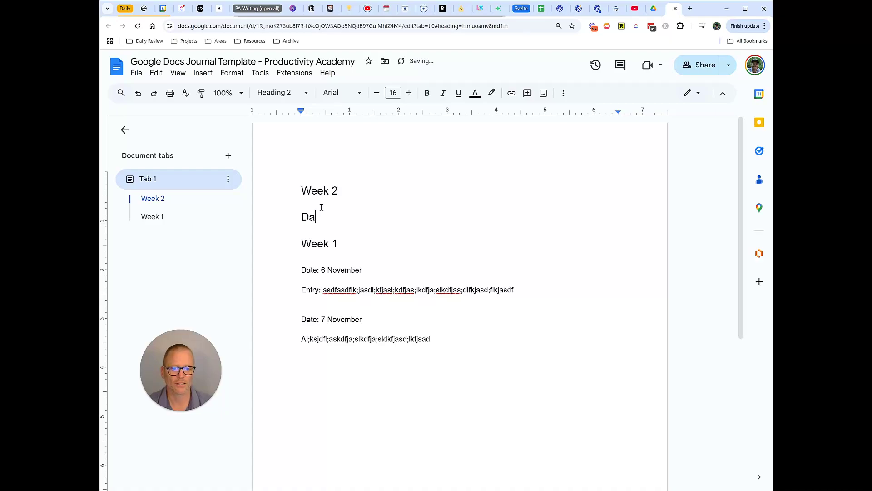
pyautogui.write('Date:')
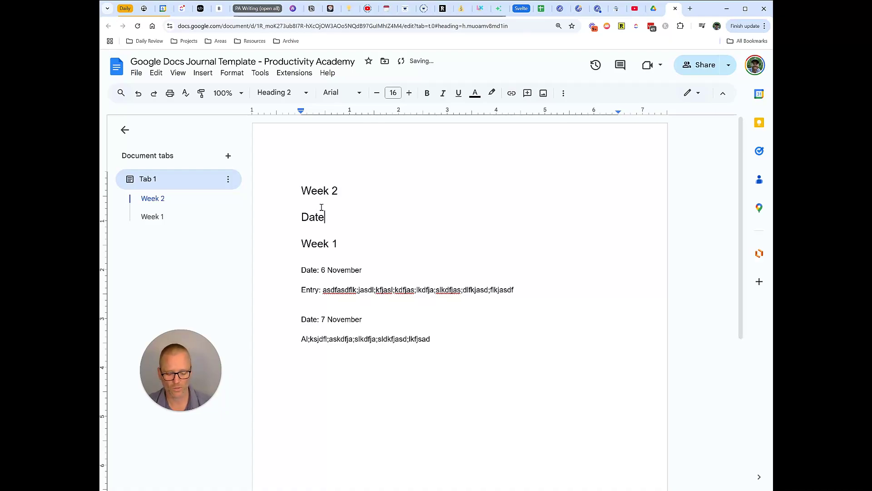
pyautogui.press('Return')
pyautogui.write('Entry:')
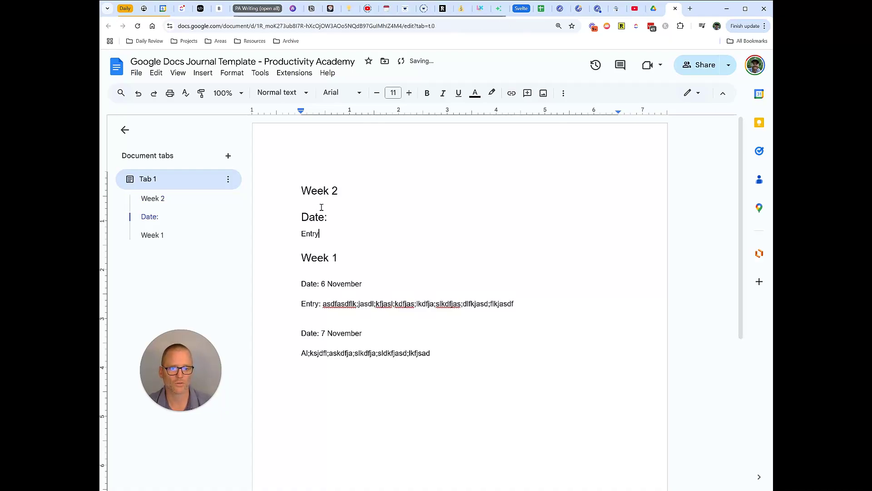
# Step: Set the 'Date:' label to Normal text and add a blank line after it
pyautogui.doubleClick(329, 217)
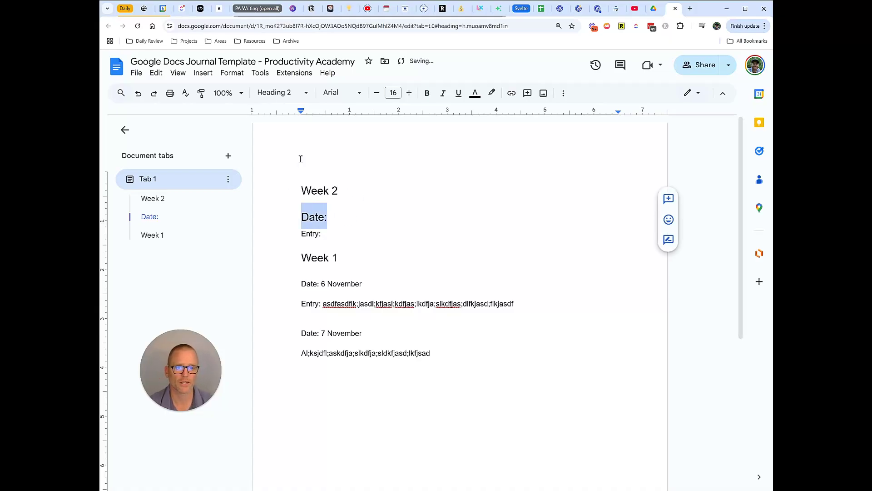
pyautogui.click(282, 93)
pyautogui.click(288, 119)
pyautogui.click(328, 208)
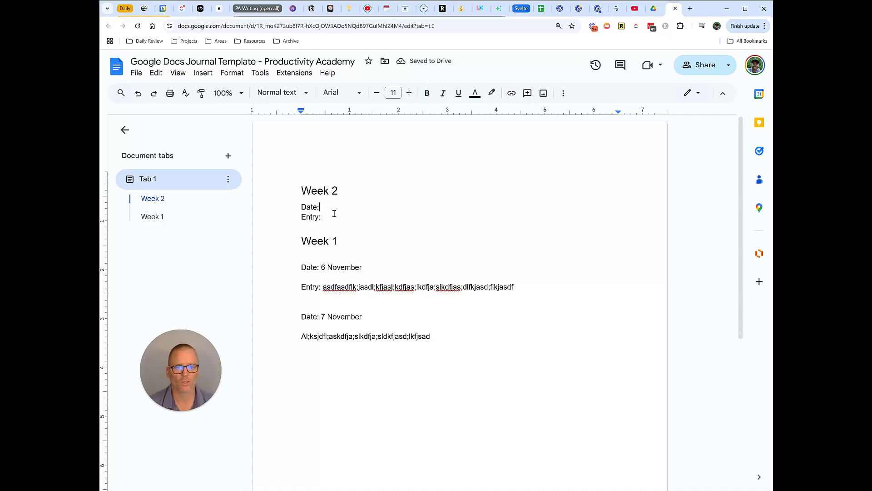
pyautogui.press('Return')
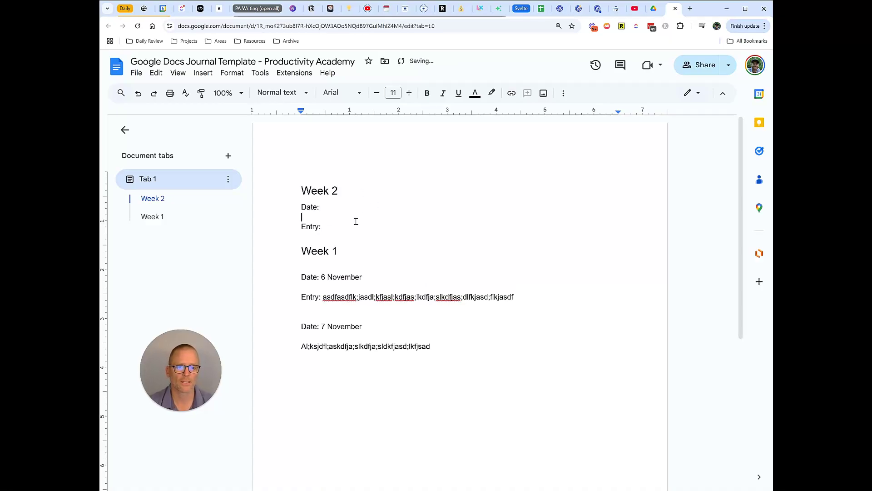
# Step: Add a one-line row of hyphens as a divider below 'Entry:'
pyautogui.click(349, 226)
pyautogui.press('Return')
pyautogui.press('Return')
pyautogui.press('Return')
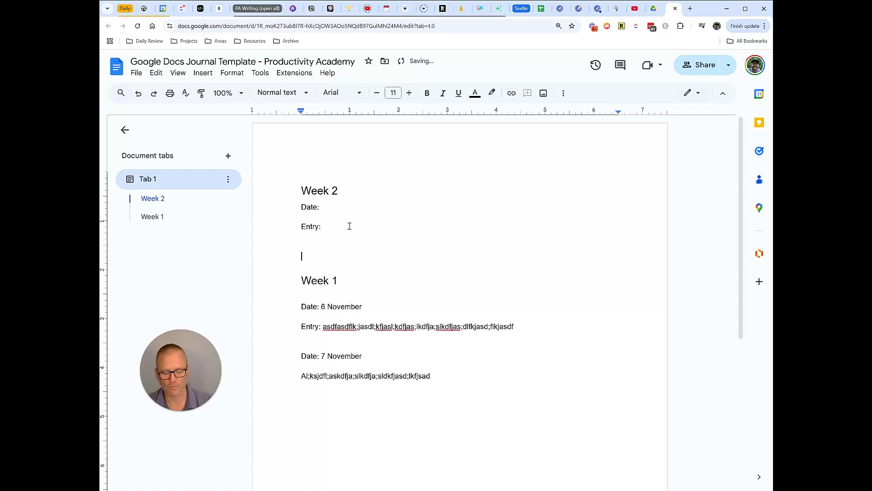
pyautogui.write('------------------------------------')
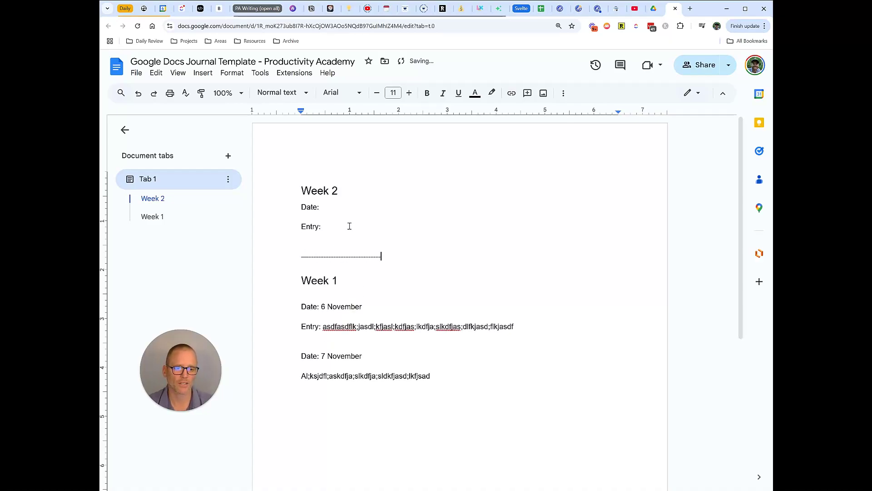
pyautogui.write('-------------------------------------------------------')
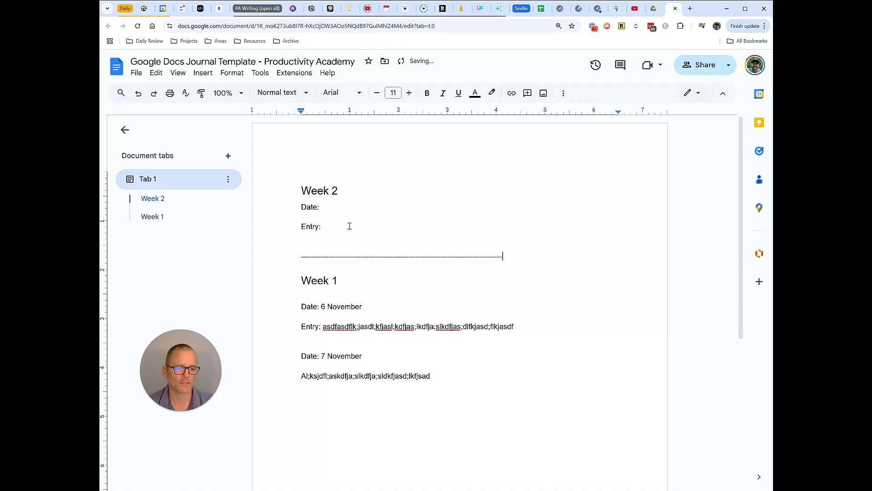
pyautogui.write('-----------------------------------------------------')
pyautogui.press('BackSpace')
pyautogui.press('BackSpace')
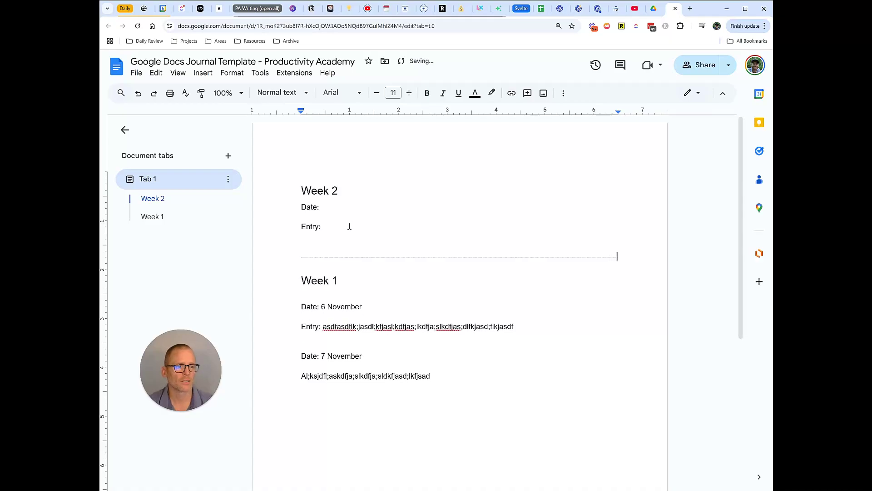
# Step: Copy the Date/Entry/divider block and paste four copies below it
pyautogui.hotkey('shift', 'Left')
pyautogui.hotkey('shift', 'Left')
pyautogui.hotkey('shift', 'Left')
pyautogui.hotkey('shift', 'Left')
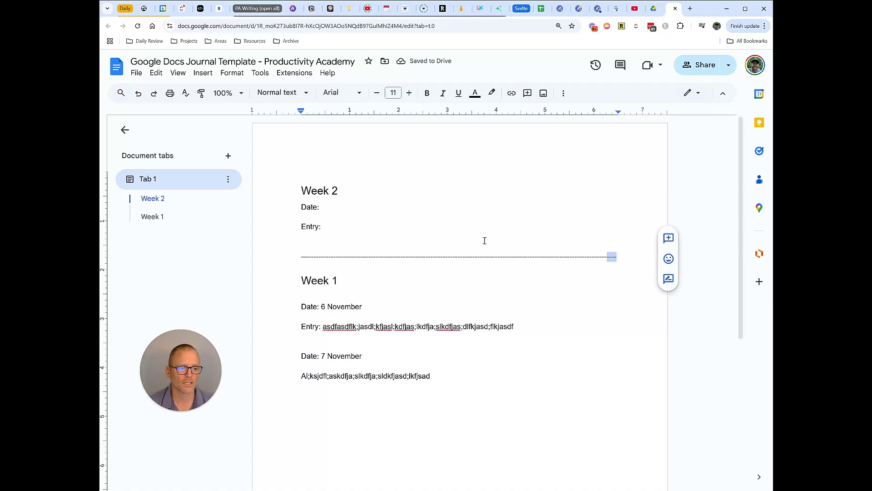
pyautogui.moveTo(617, 256); pyautogui.dragTo(305, 209)
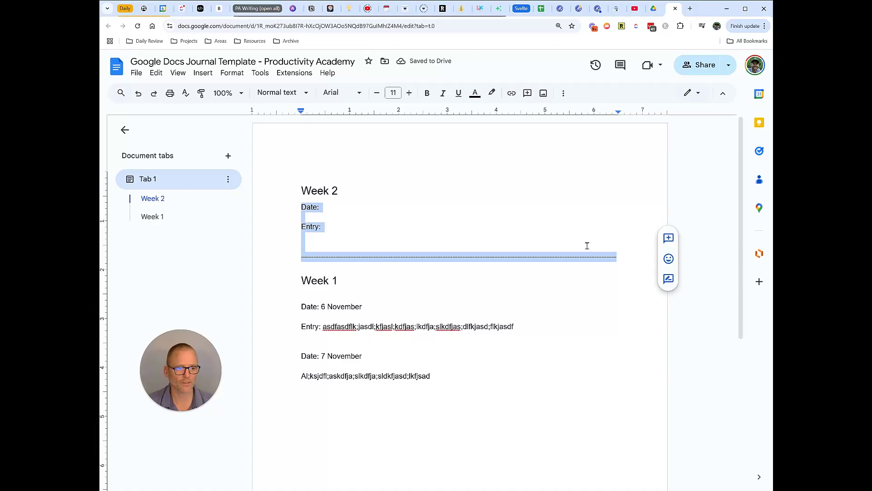
pyautogui.click(618, 254)
pyautogui.press('Return')
pyautogui.hotkey('ctrl', 'v')
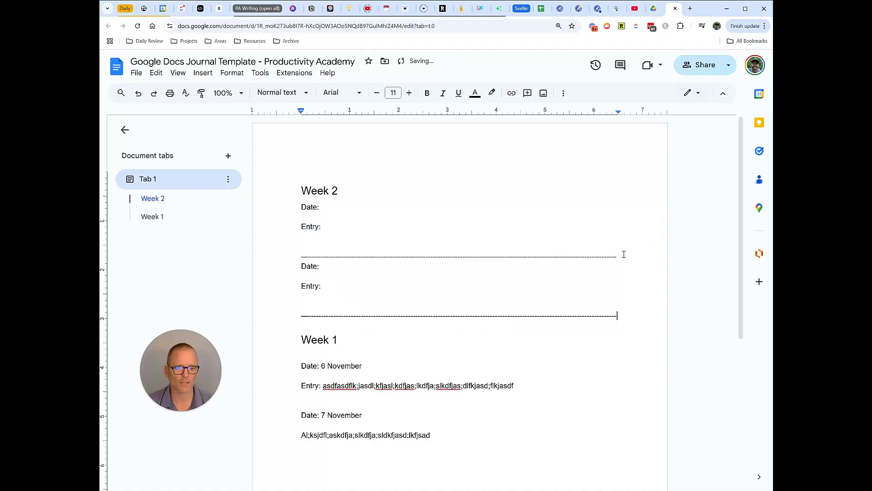
pyautogui.hotkey('ctrl', 'v')
pyautogui.hotkey('ctrl', 'v')
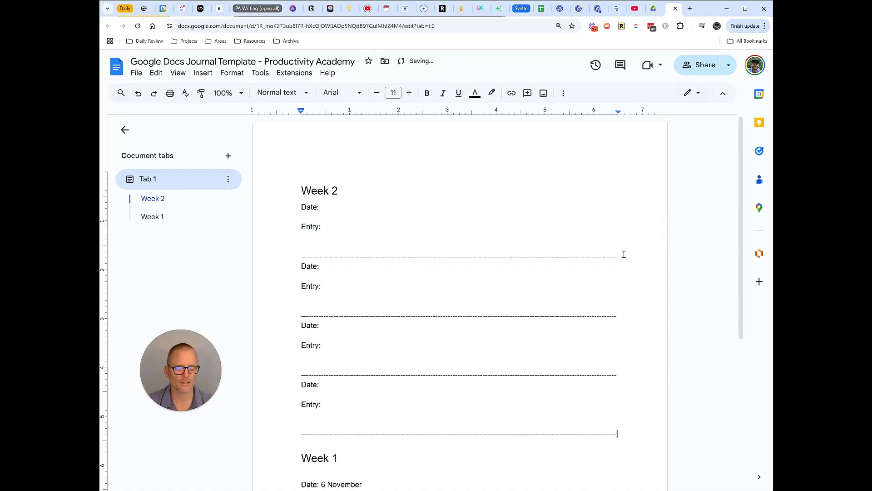
pyautogui.hotkey('ctrl', 'v')
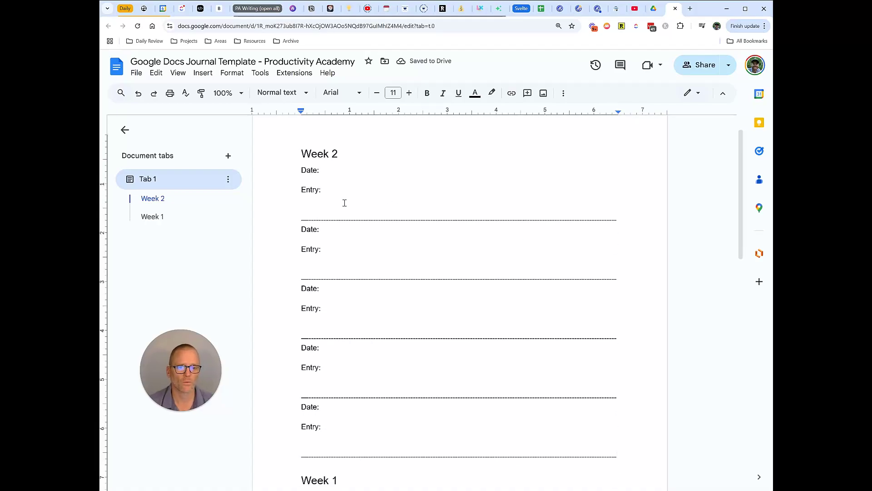
# Step: Copy the Week 2 section and paste it below Week 1's last entry
pyautogui.scroll(-3, 317, 278)
pyautogui.keyDown('shift'); pyautogui.click(375, 262); pyautogui.keyUp('shift')
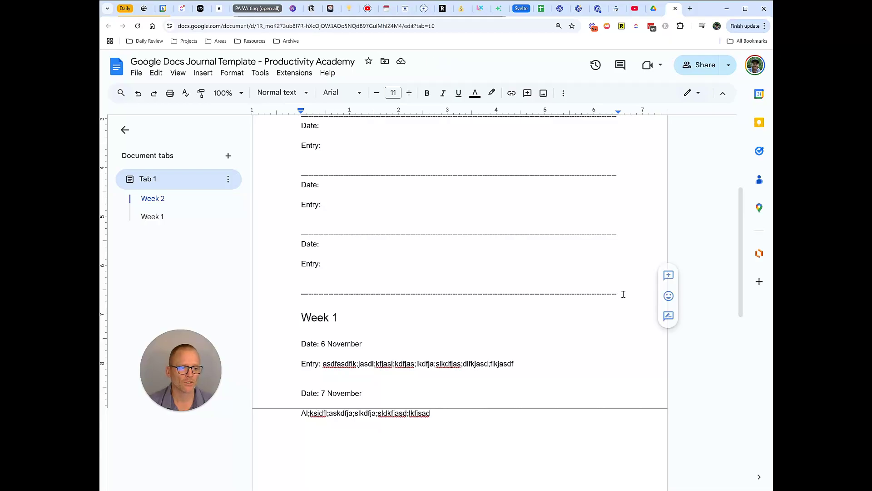
pyautogui.moveTo(375, 262); pyautogui.dragTo(292, 154)
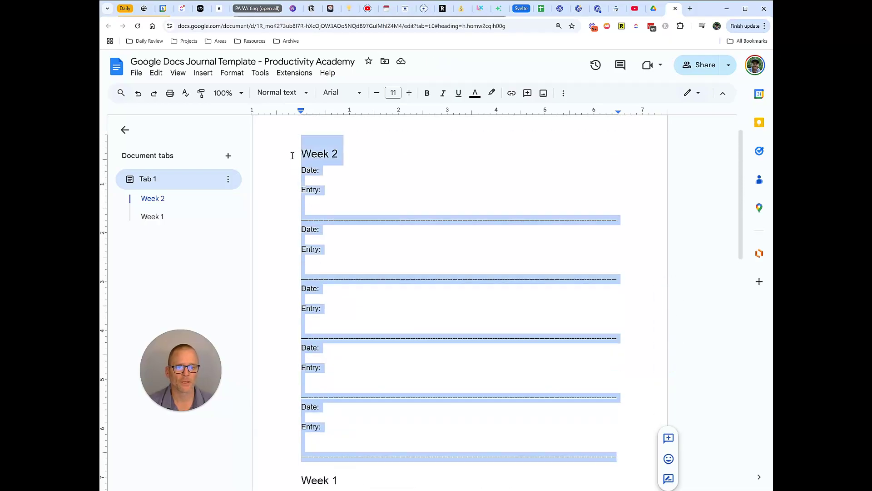
pyautogui.scroll(-7, 335, 191)
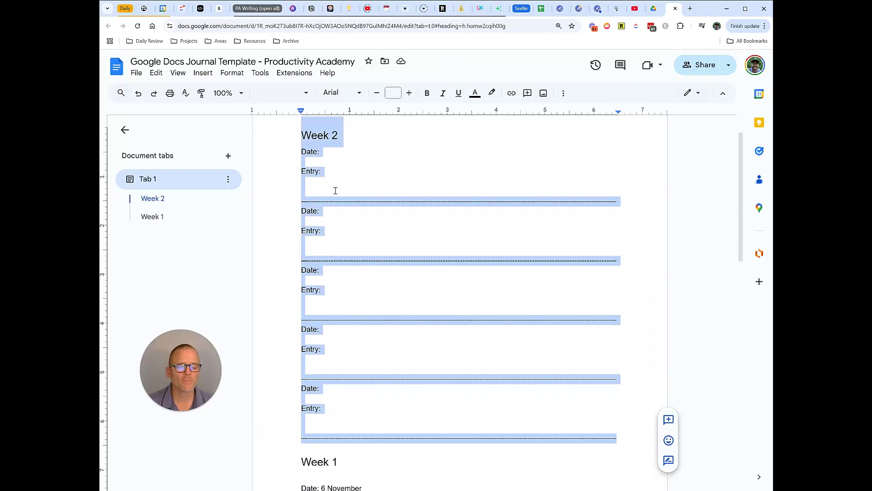
pyautogui.click(454, 252)
pyautogui.press('Return')
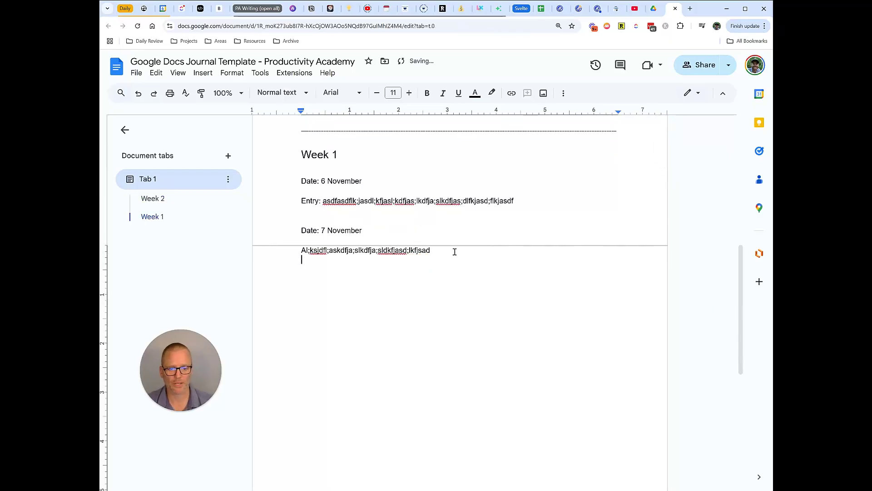
pyautogui.hotkey('ctrl', 'v')
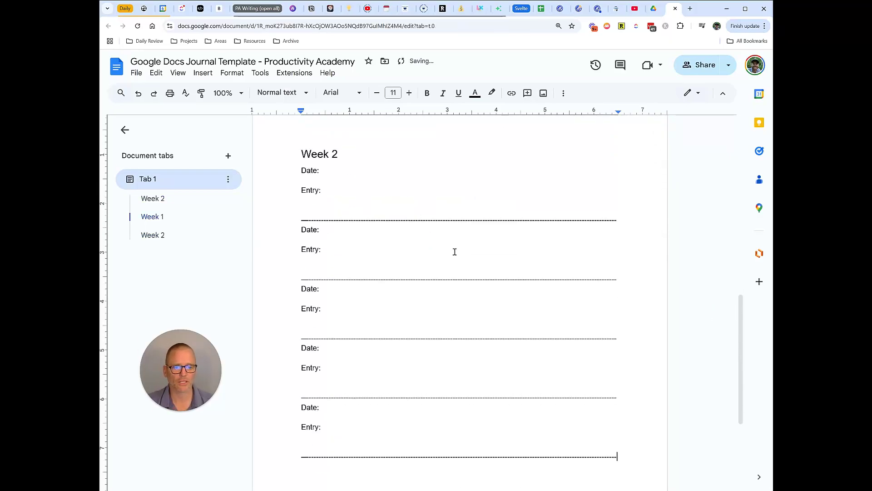
# Step: Rename the pasted heading to 'Week X' and check Week X and Week 2 in the outline
pyautogui.click(338, 154)
pyautogui.press('BackSpace')
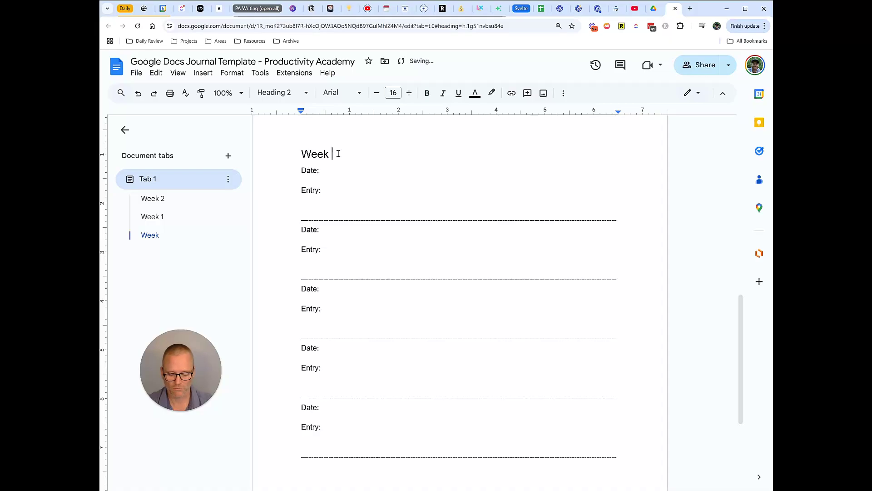
pyautogui.write('X')
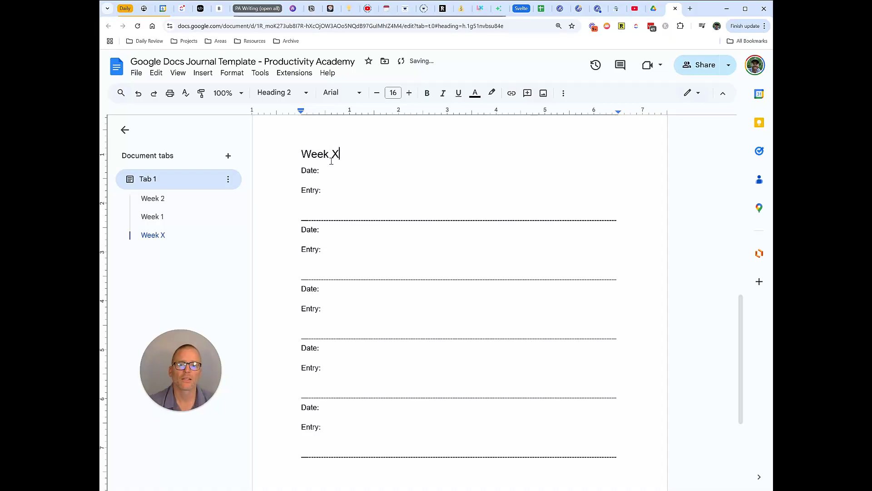
pyautogui.click(153, 235)
pyautogui.click(160, 203)
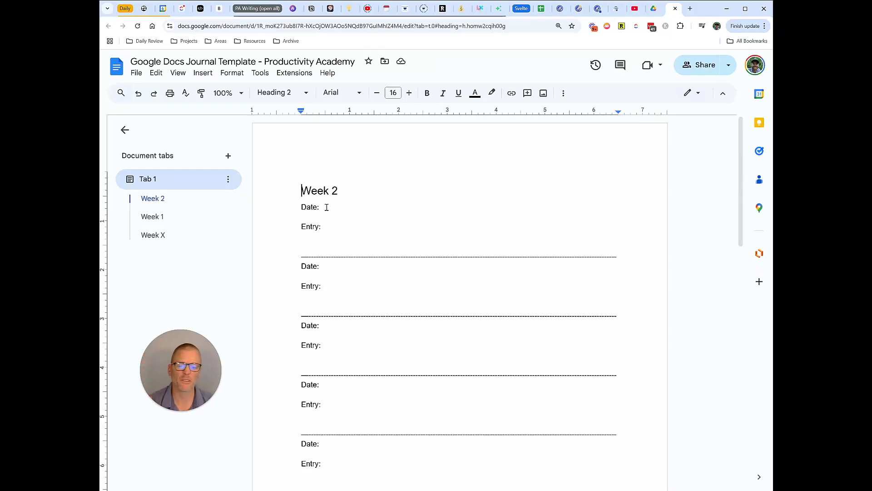
# Step: Copy the whole Week X template and paste it above the Week 2 heading
pyautogui.click(154, 236)
pyautogui.moveTo(301, 149); pyautogui.dragTo(618, 412)
pyautogui.hotkey('ctrl', 'c')
pyautogui.scroll(20, 432, 364)
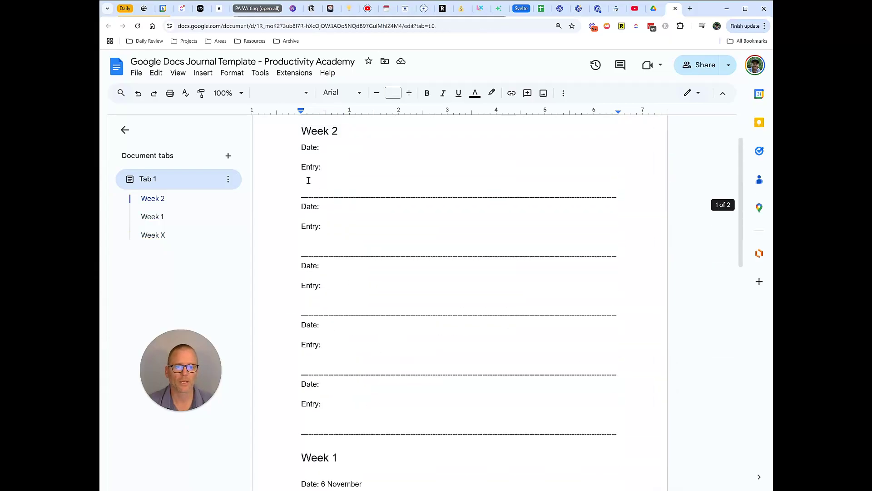
pyautogui.click(296, 187)
pyautogui.hotkey('ctrl', 'v')
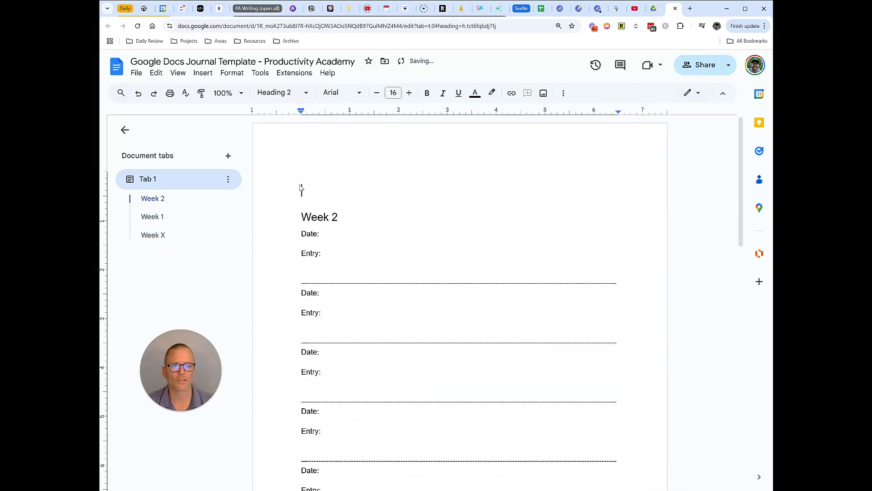
# Step: Change the new top heading from 'Week X' to 'Week 51'
pyautogui.click(153, 198)
pyautogui.press('BackSpace')
pyautogui.write('51')
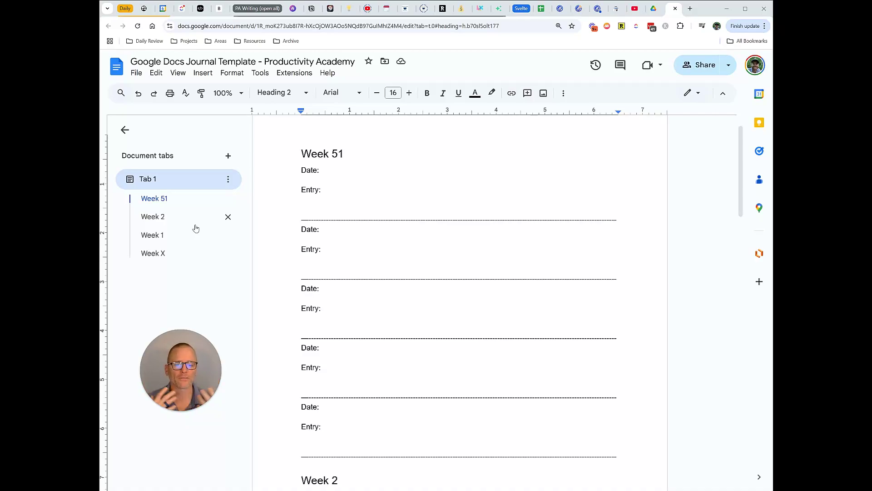
pyautogui.click(330, 189)
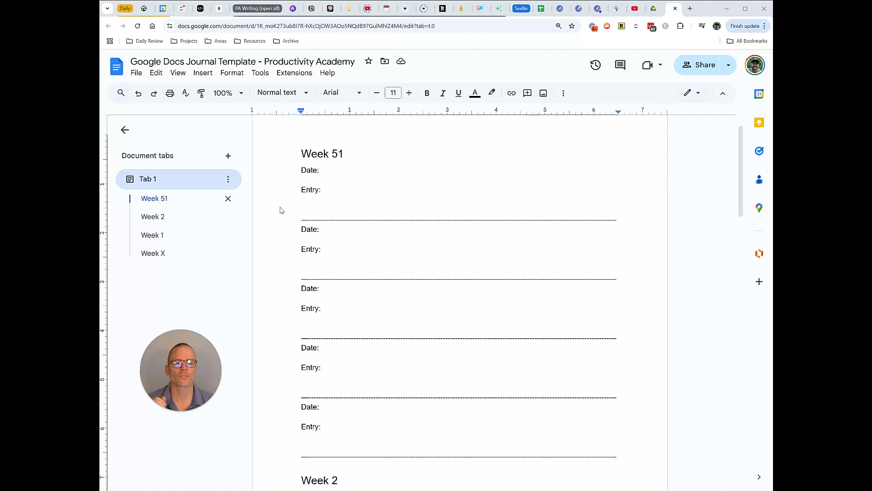
# Step: Type two lines of placeholder text after the first Week 51 'Entry:' label
pyautogui.doubleClick(338, 194)
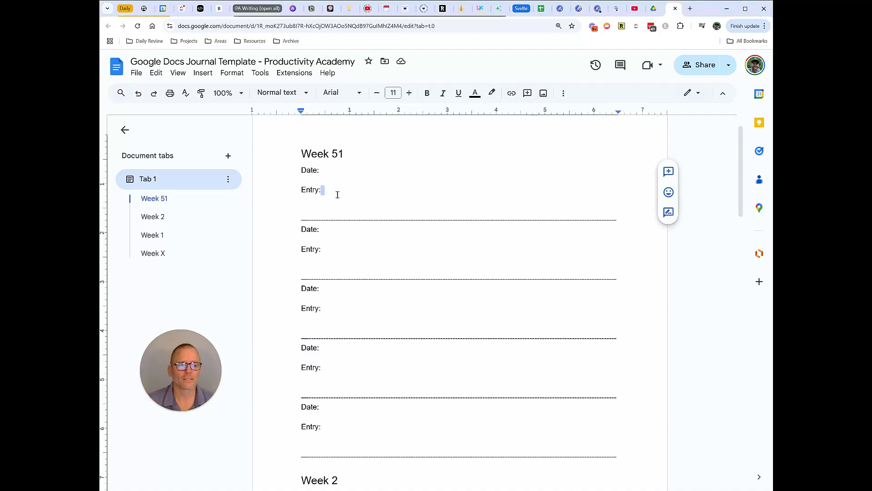
pyautogui.write('asldkjfa;lksdfj lkj ;alksjdf;lkasjdf')
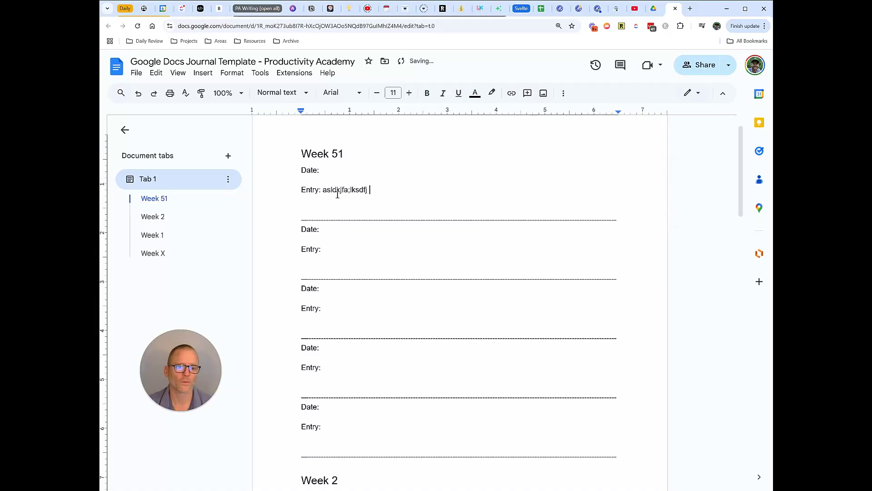
pyautogui.press('Return')
pyautogui.press('Return')
pyautogui.write('asdfaldfj;salkdjf;aslkdfj;aslkdfj')
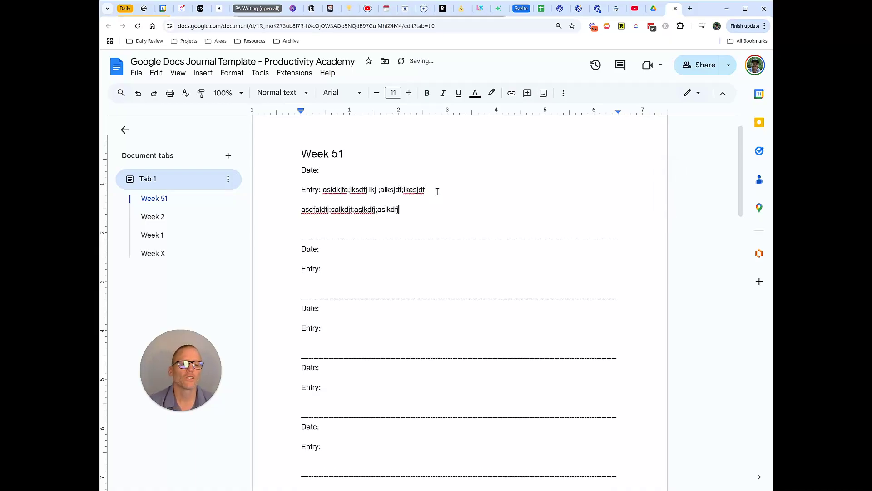
# Step: Bold the second line and add a bold 'How do I feel today?' prompt below it
pyautogui.moveTo(399, 210); pyautogui.dragTo(301, 208)
pyautogui.hotkey('ctrl', 'b')
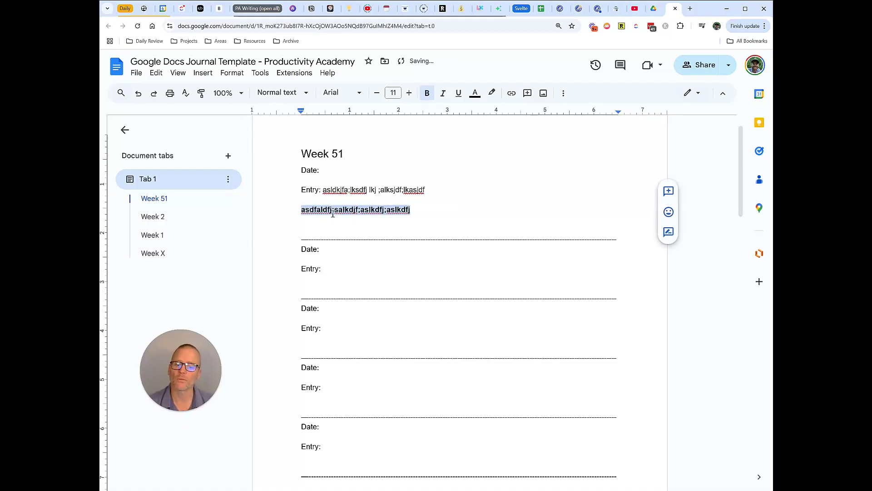
pyautogui.click(425, 213)
pyautogui.press('Return')
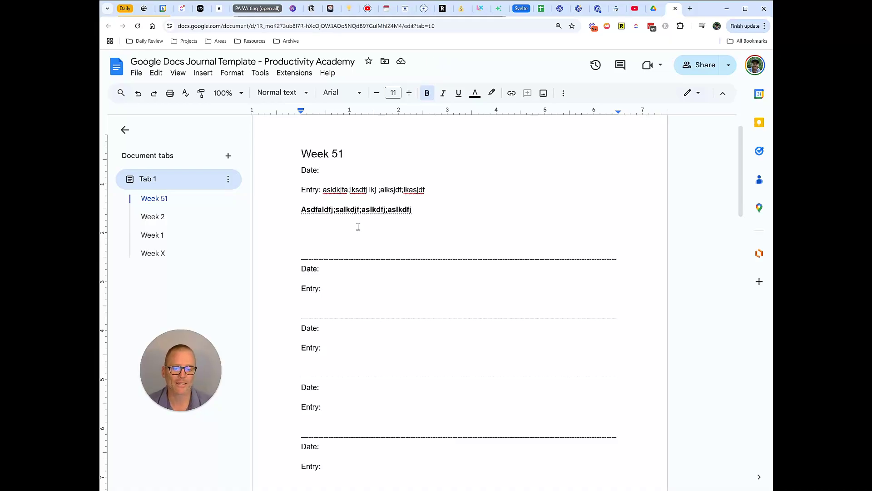
pyautogui.write('How do I feel today?')
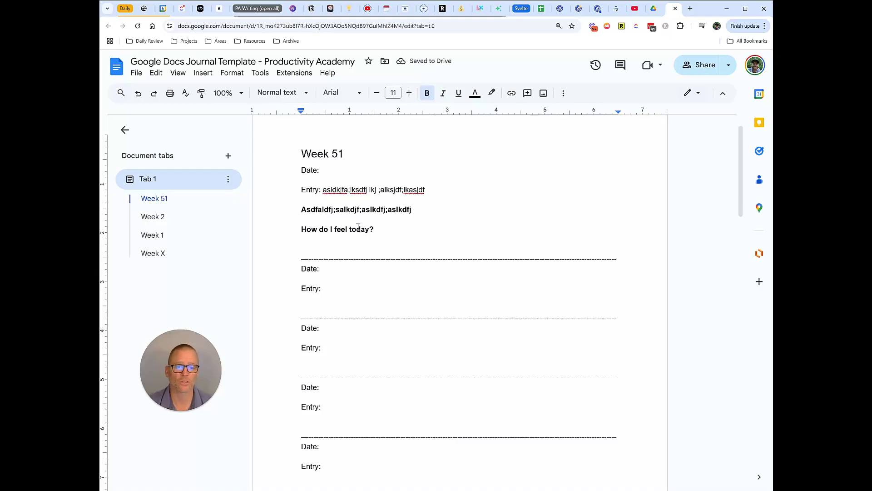
pyautogui.press('Return')
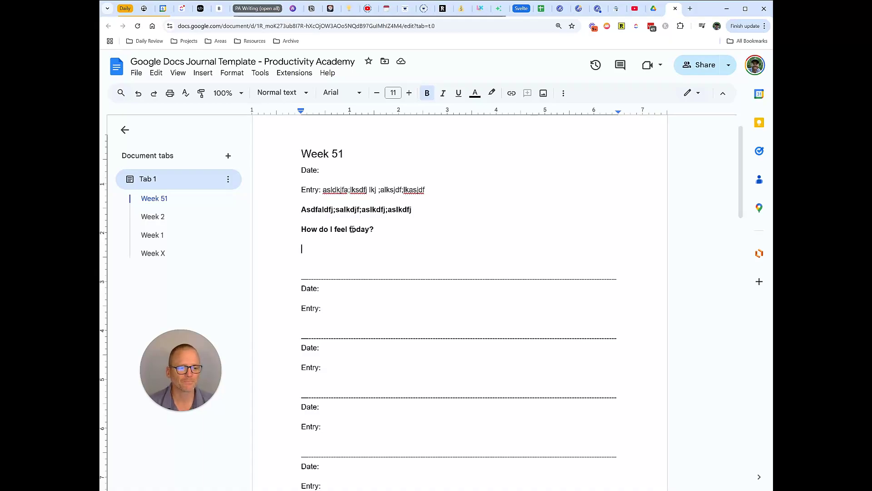
pyautogui.click(162, 221)
pyautogui.click(157, 236)
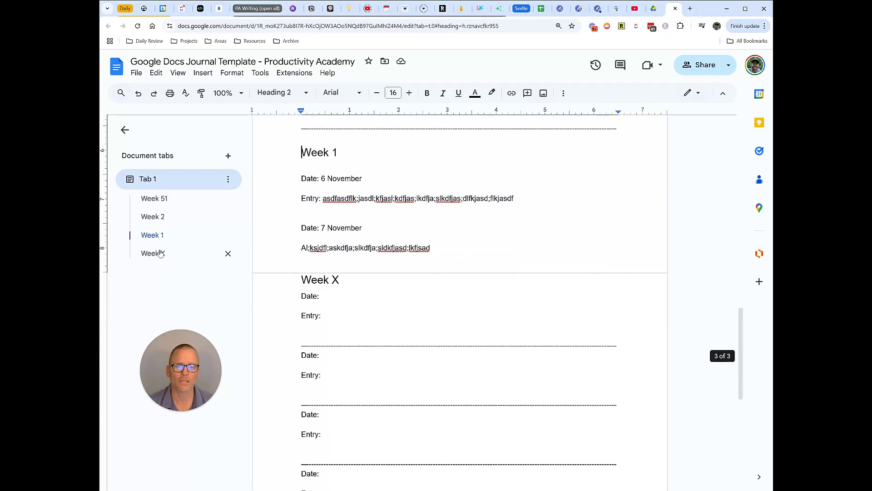
pyautogui.click(159, 254)
pyautogui.click(156, 235)
pyautogui.click(158, 216)
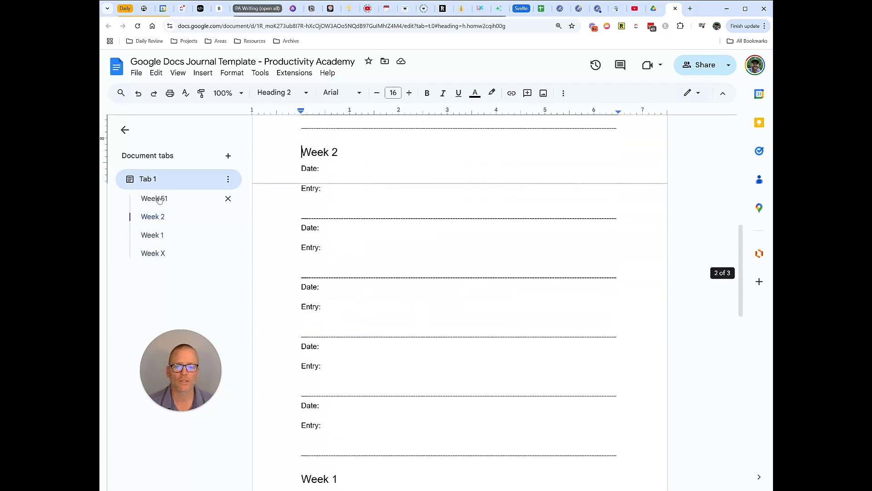
pyautogui.click(154, 198)
pyautogui.click(162, 221)
pyautogui.click(160, 237)
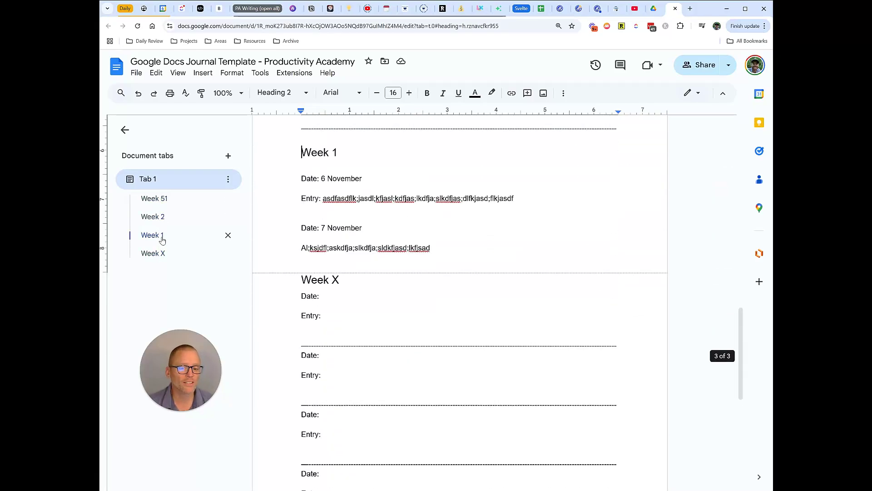
pyautogui.click(157, 221)
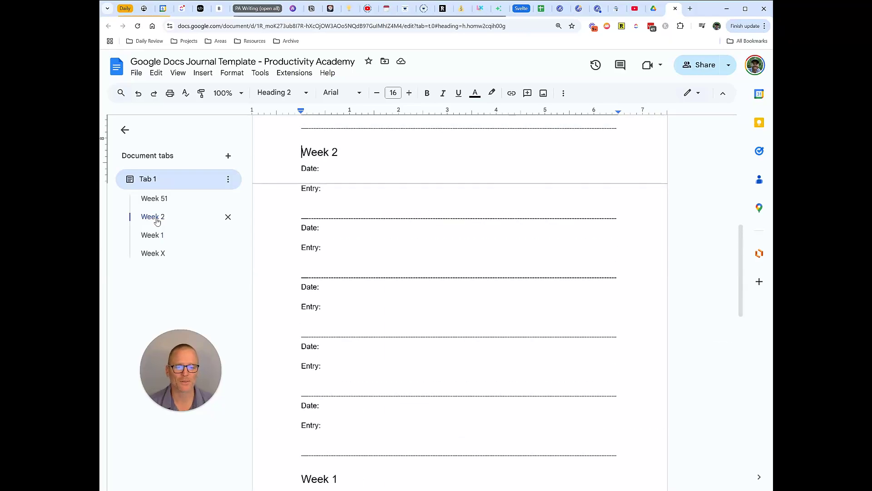
pyautogui.click(158, 201)
pyautogui.click(159, 220)
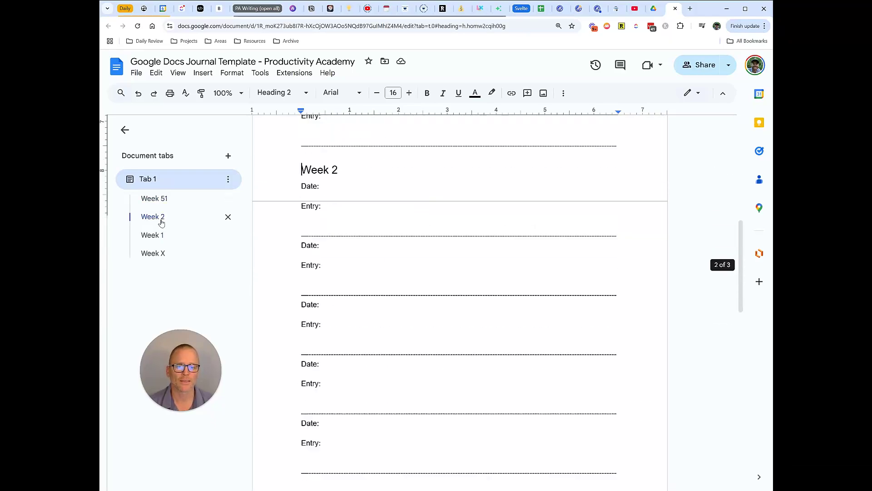
pyautogui.click(161, 235)
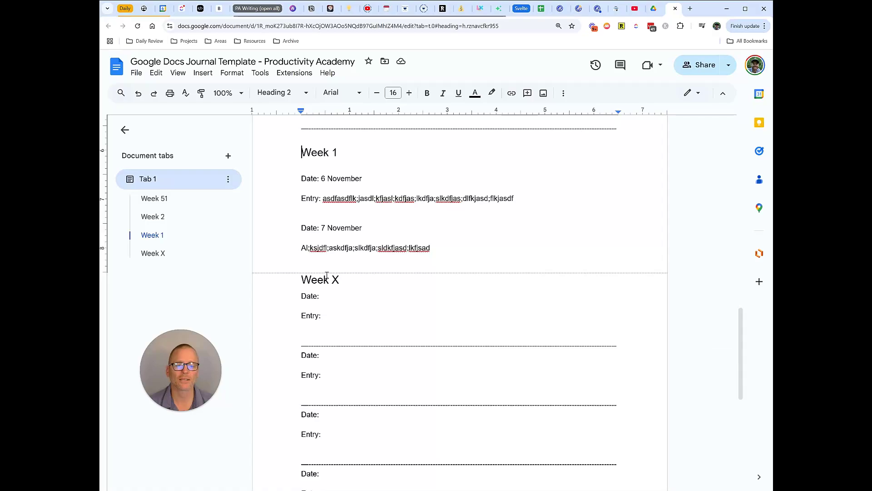
pyautogui.scroll(3, 326, 275)
pyautogui.scroll(15, 326, 275)
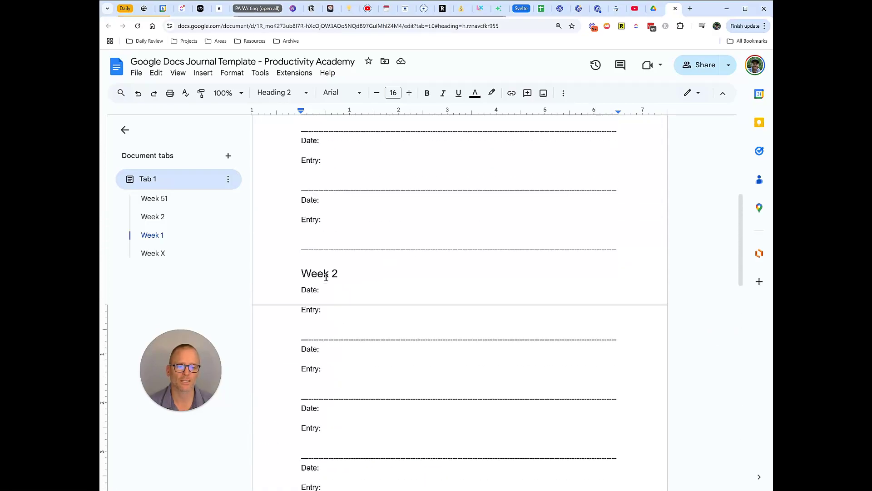
pyautogui.scroll(3, 325, 278)
pyautogui.scroll(-5, 323, 276)
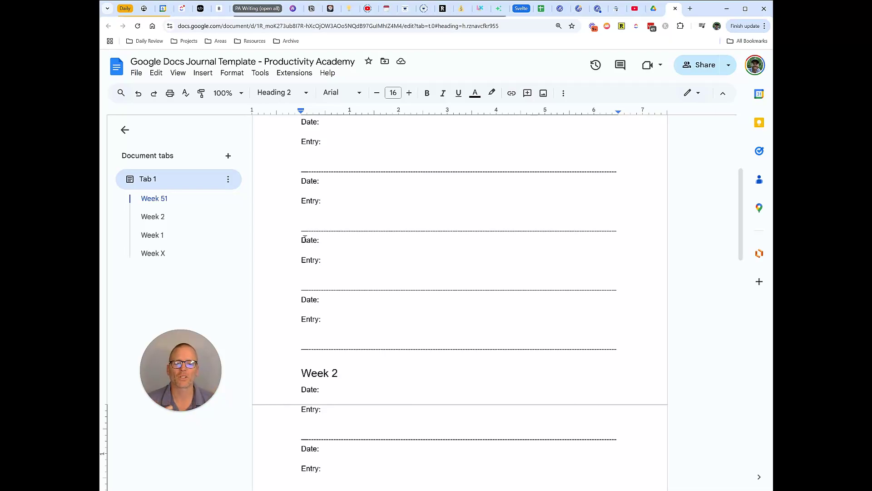
pyautogui.moveTo(304, 150); pyautogui.dragTo(492, 372)
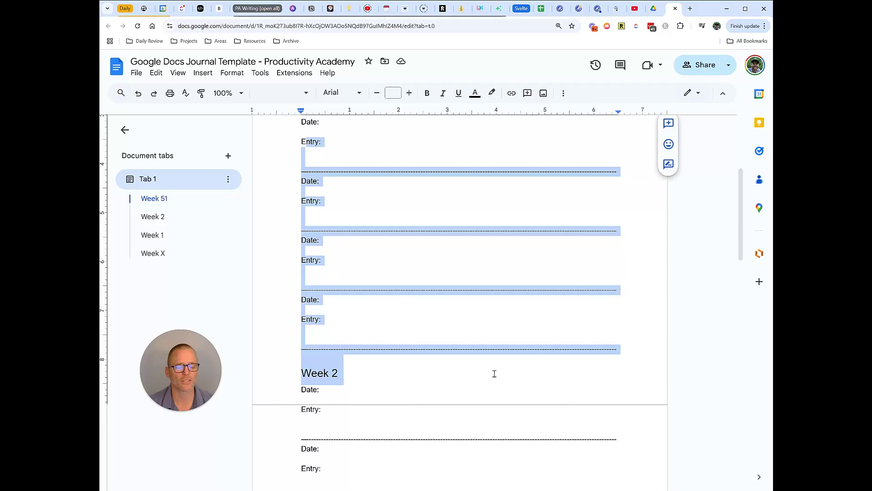
pyautogui.scroll(-10, 446, 364)
pyautogui.scroll(-3, 444, 364)
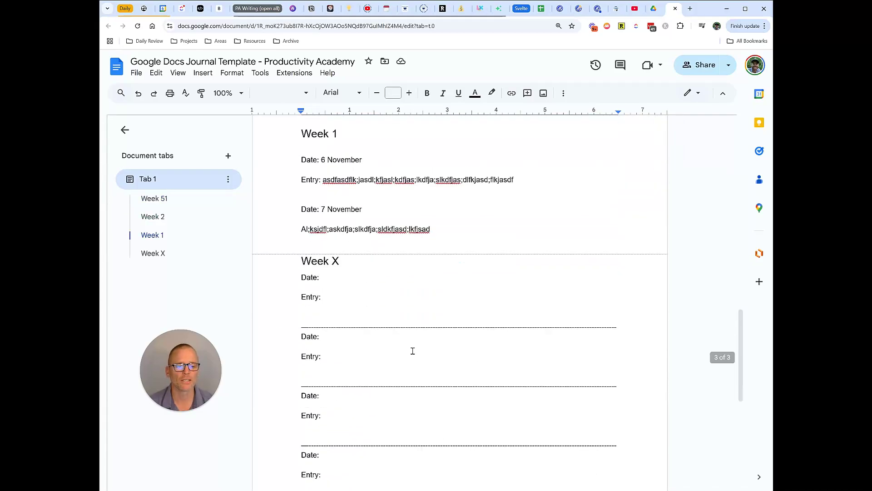
pyautogui.moveTo(296, 236); pyautogui.dragTo(593, 399)
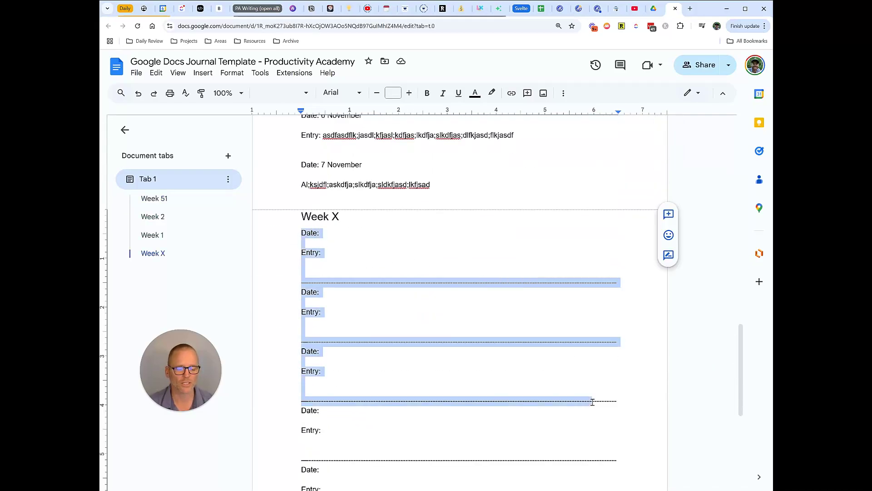
pyautogui.scroll(-4, 584, 397)
pyautogui.scroll(6, 525, 374)
pyautogui.click(525, 373)
pyautogui.scroll(15, 502, 362)
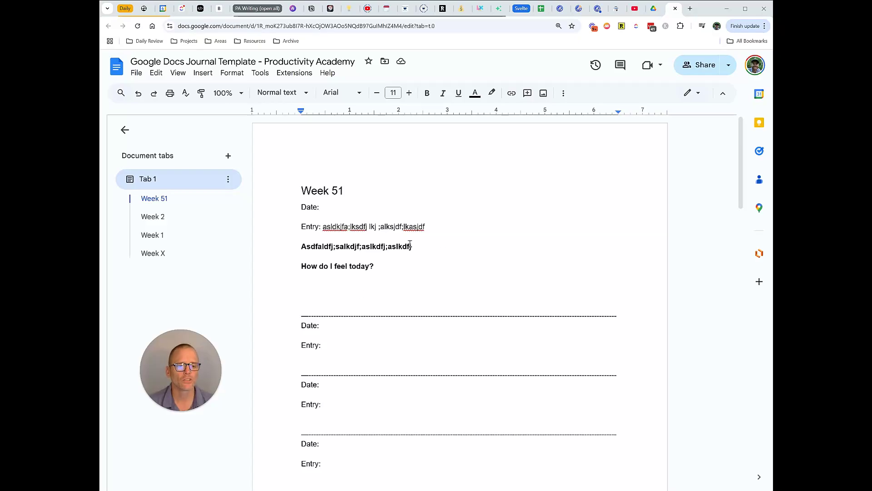
# Step: Select the Week 51 entry from its placeholder text through 'How do I feel today?'
pyautogui.scroll(-8, 378, 253)
pyautogui.scroll(7, 378, 256)
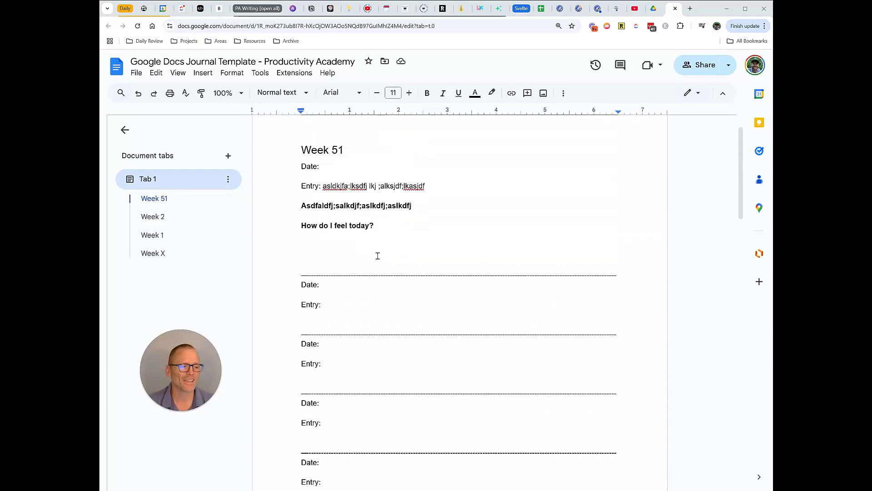
pyautogui.moveTo(370, 226); pyautogui.dragTo(333, 185)
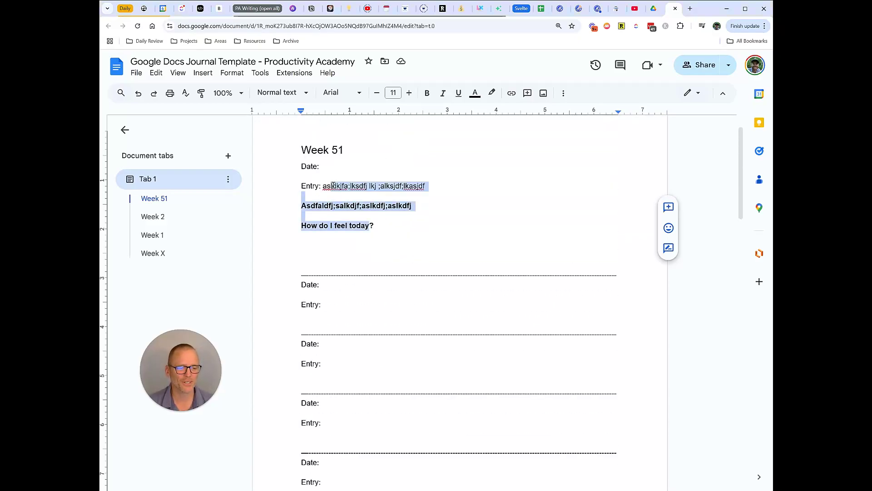